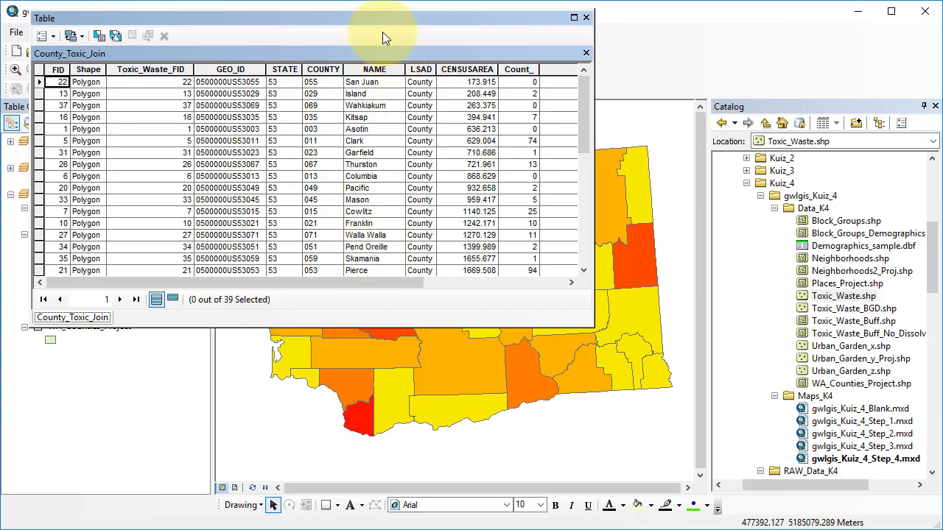
Use the Identify tool on the large county just south of the orange-red county at the state's eastern border to read its attributes
left_click_drag(376, 20, 362, 131)
left_click(224, 70)
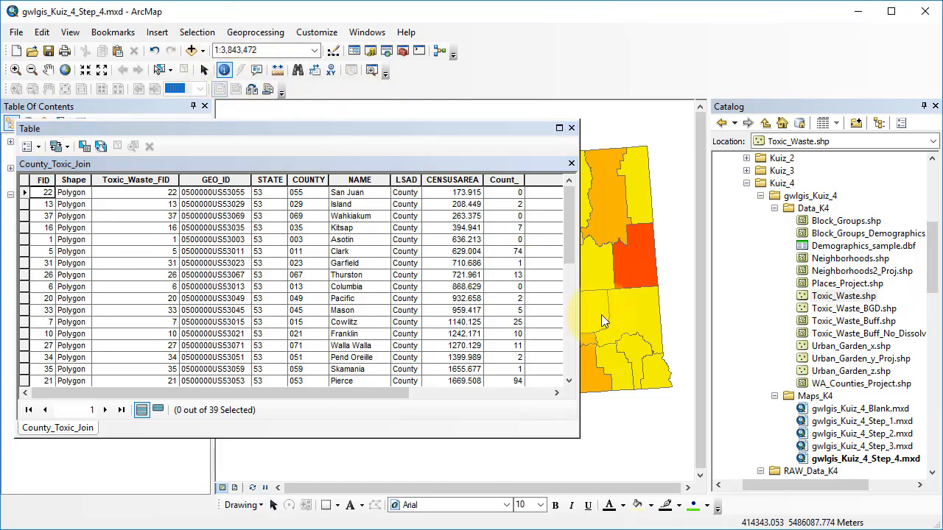
left_click(638, 315)
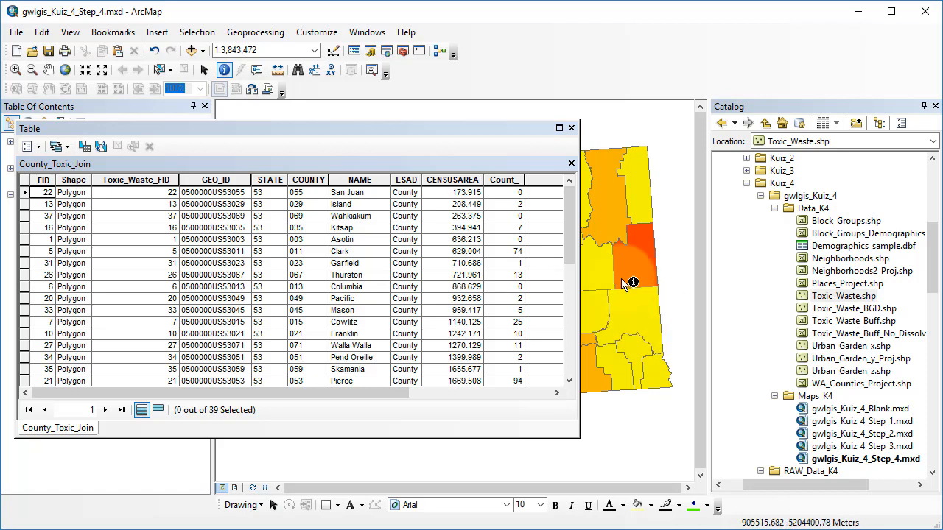
left_click_drag(518, 0, 509, 75)
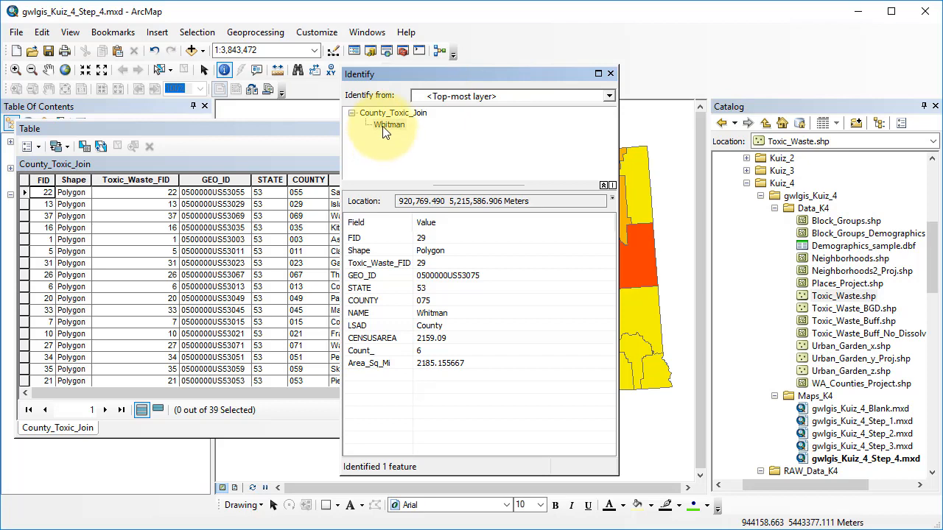
left_click(611, 73)
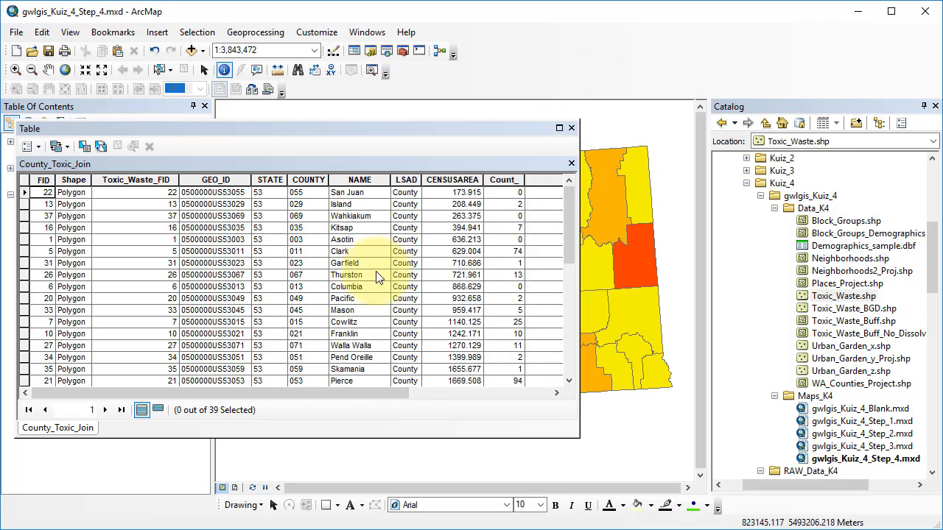
Sort the County_Toxic_Join table by NAME in ascending order and select the Whitman record
scroll(347, 279, "down", 4)
scroll(349, 283, "down", 4)
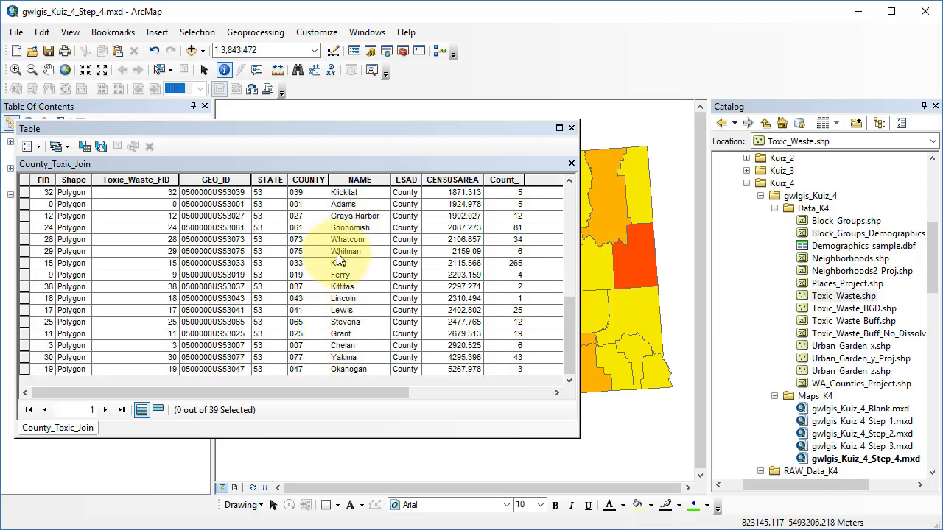
right_click(357, 179)
left_click(374, 189)
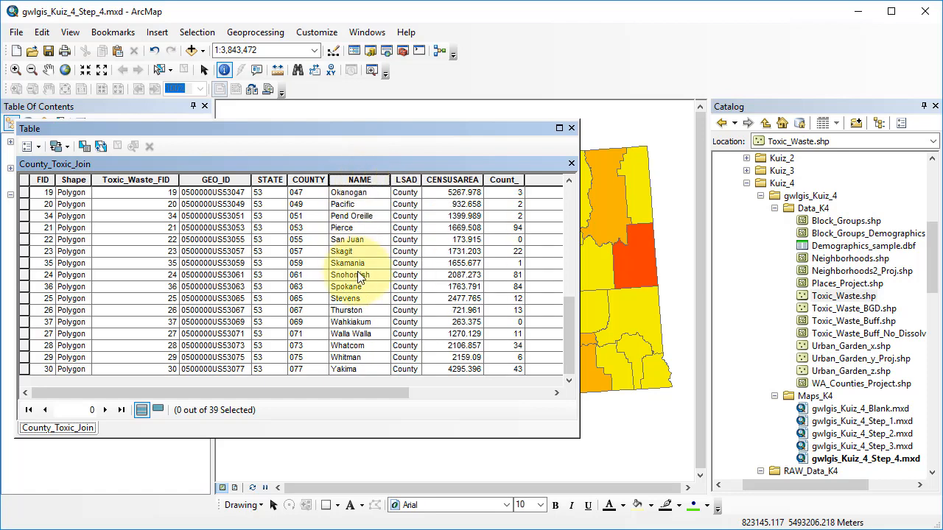
left_click(24, 357)
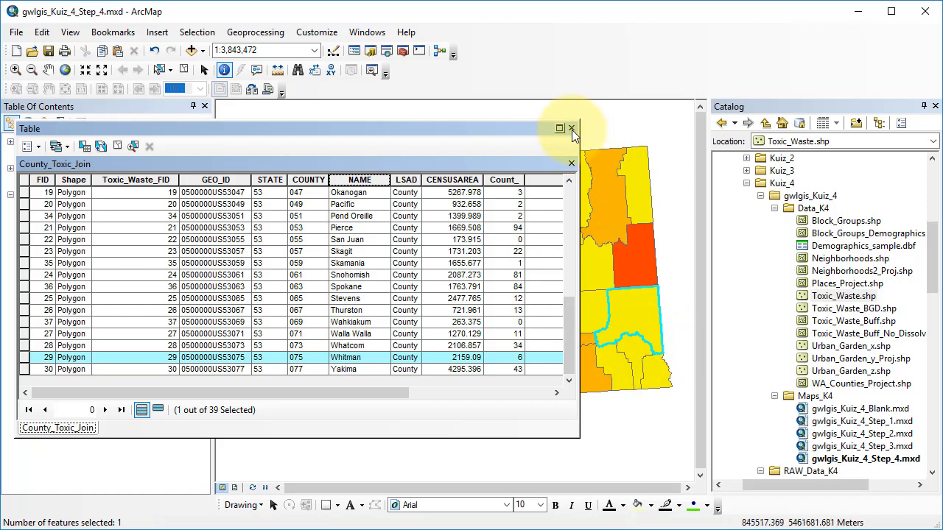
Clear the selection and use Select by Rectangle to pick Whitman and Columbia counties one at a time on the map
left_click(118, 146)
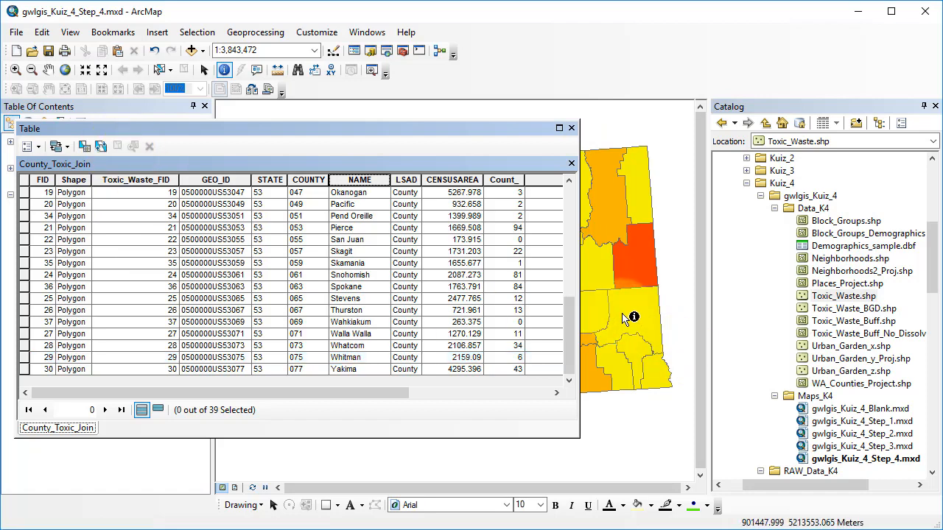
left_click(203, 69)
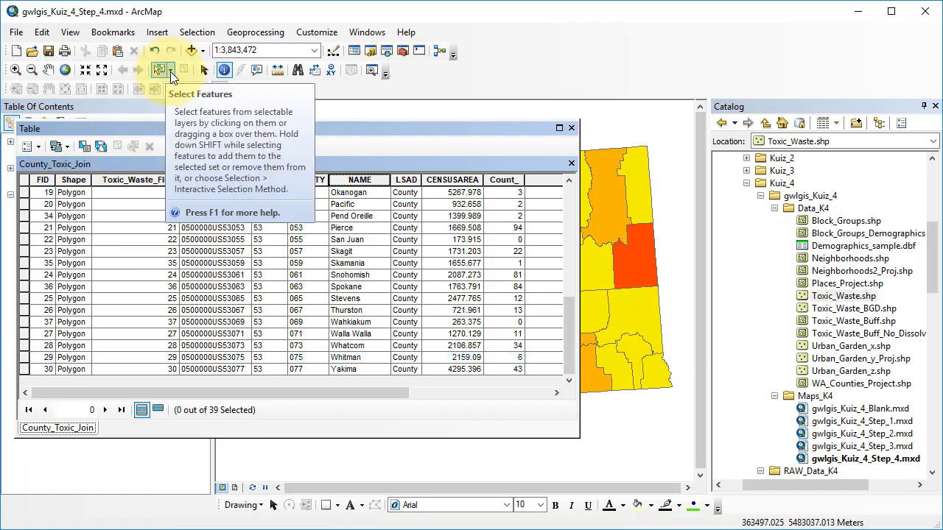
left_click(170, 70)
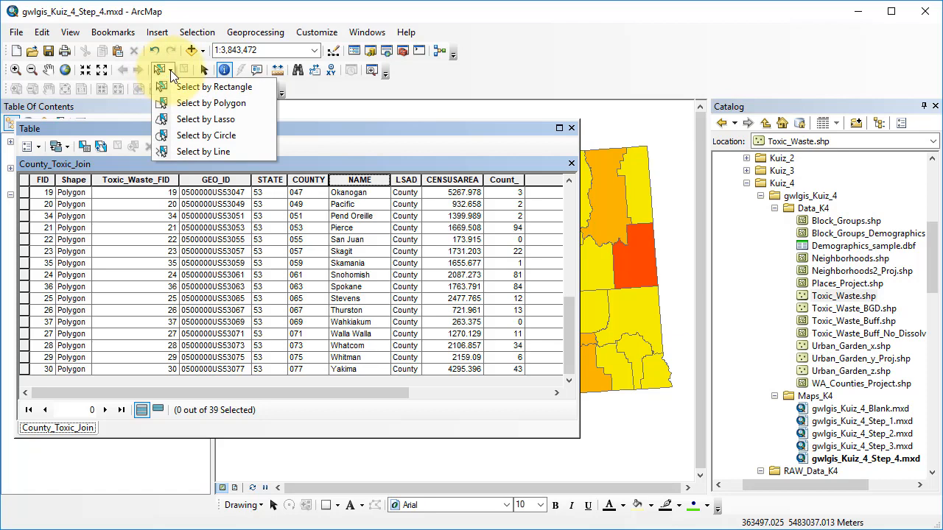
left_click(219, 87)
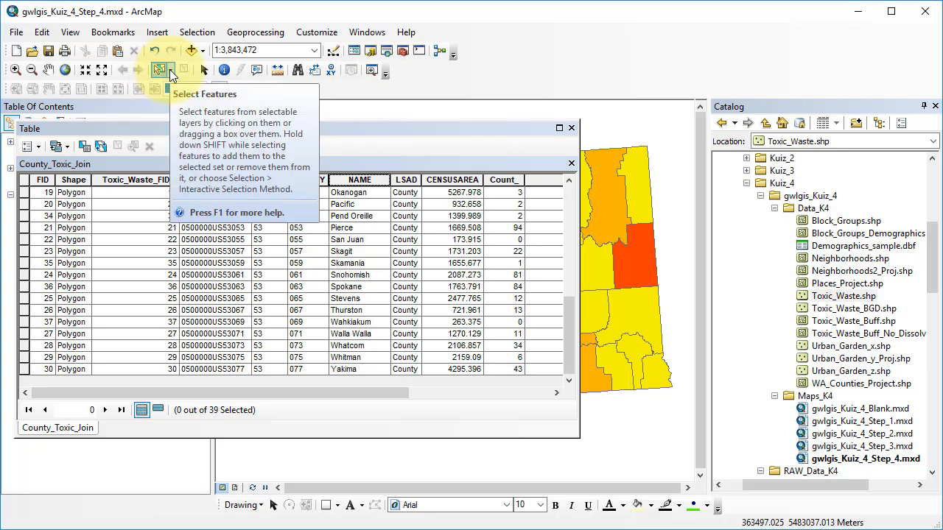
left_click(638, 323)
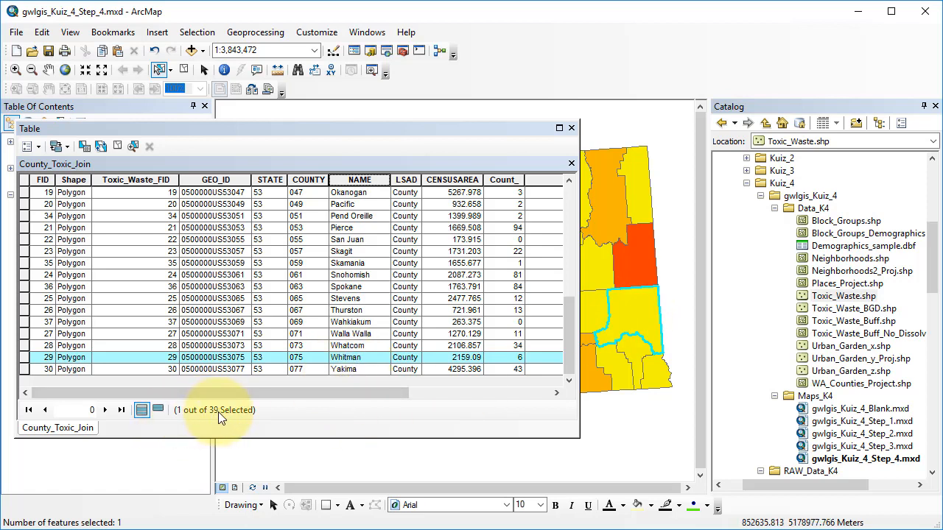
left_click(619, 368)
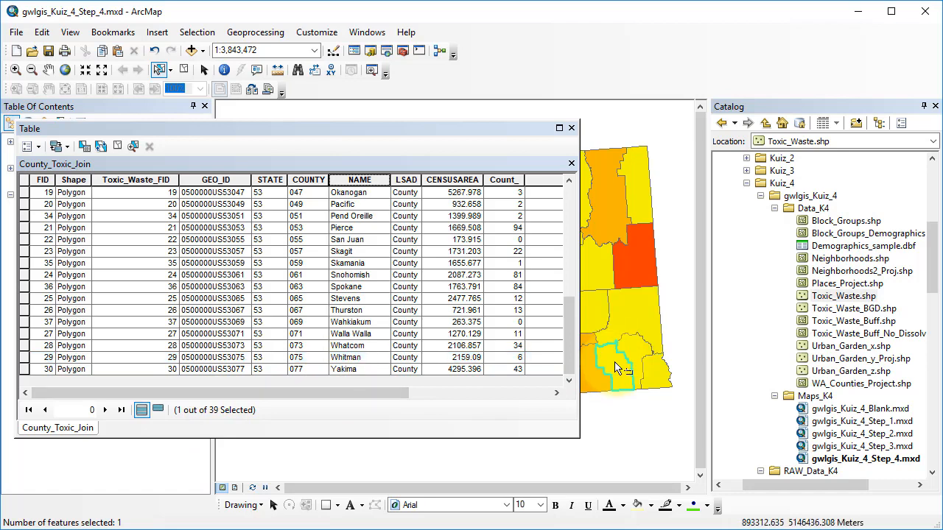
scroll(331, 324, "up", 6)
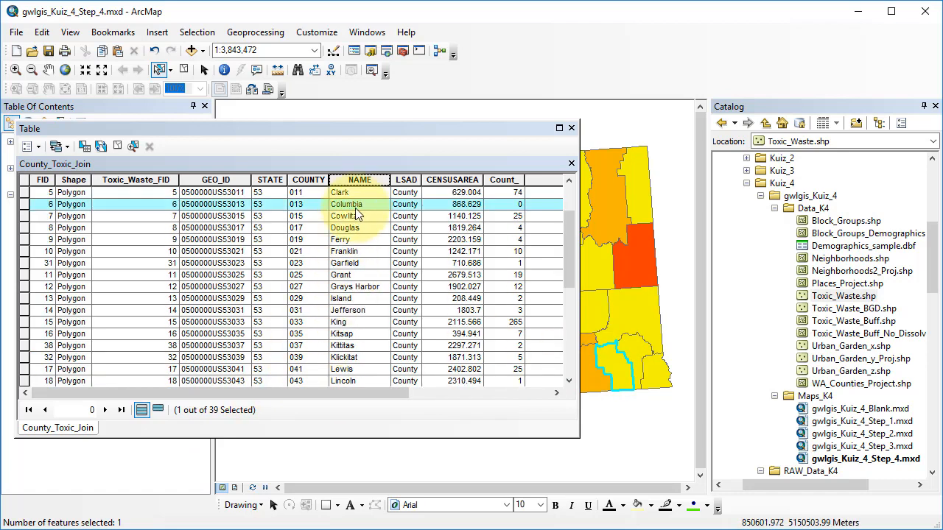
Select Whitman County on the map and add Garfield, Columbia and the southeast corner county to the selection
left_click(637, 326)
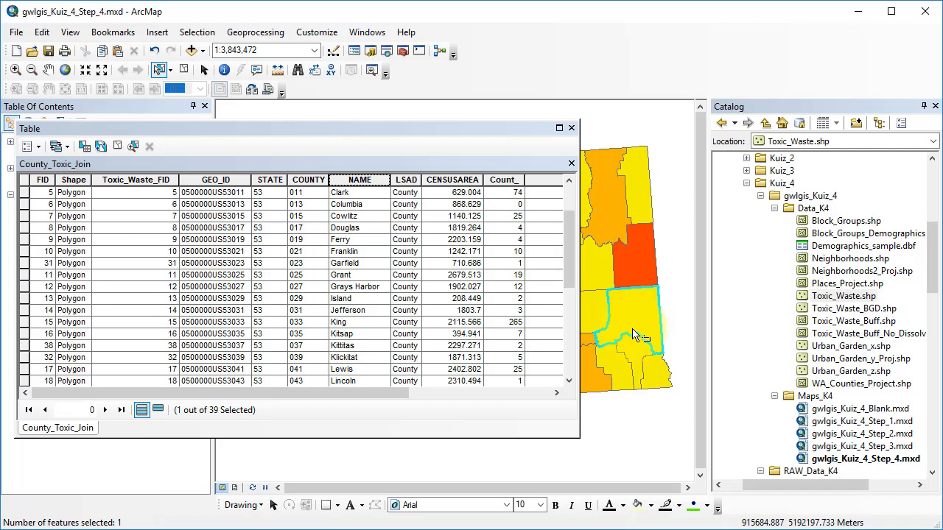
left_click(640, 361, "shift")
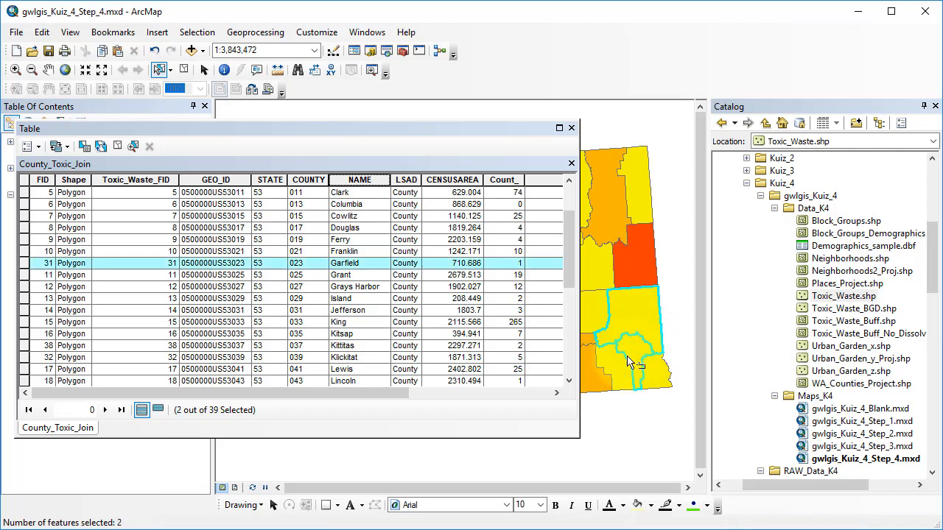
left_click(611, 370, "shift")
left_click(665, 377, "shift")
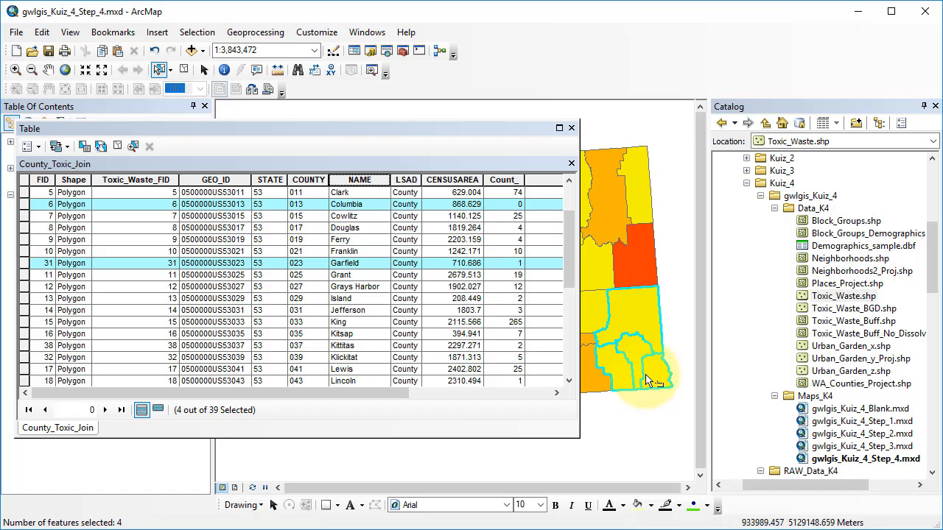
Clear the selection and reselect Whitman, Garfield, Columbia and the southeast corner county together with one selection rectangle
left_click(118, 146)
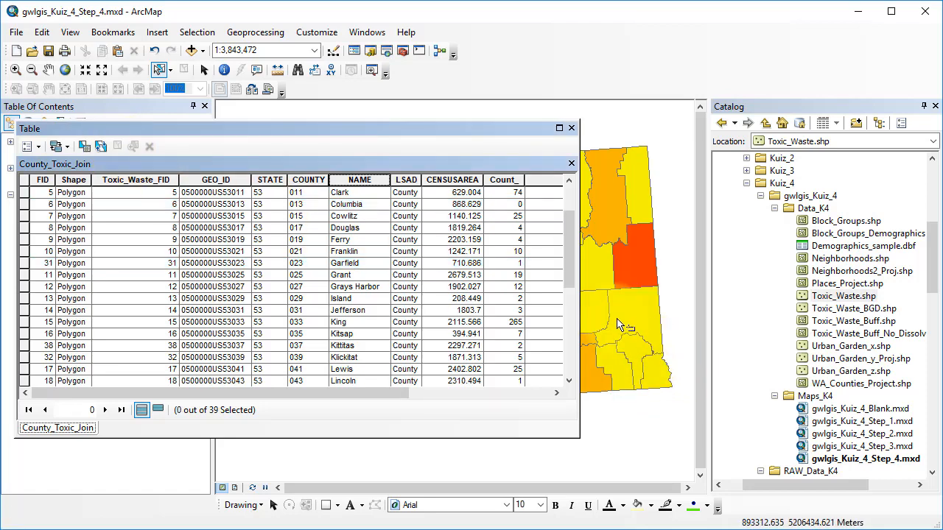
left_click_drag(617, 313, 655, 374)
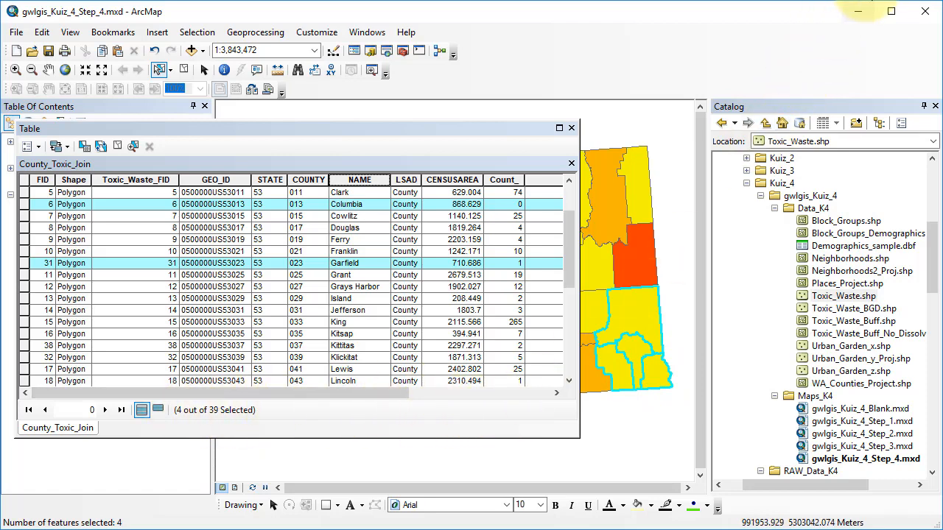
right_click(859, 0)
left_click(840, 0)
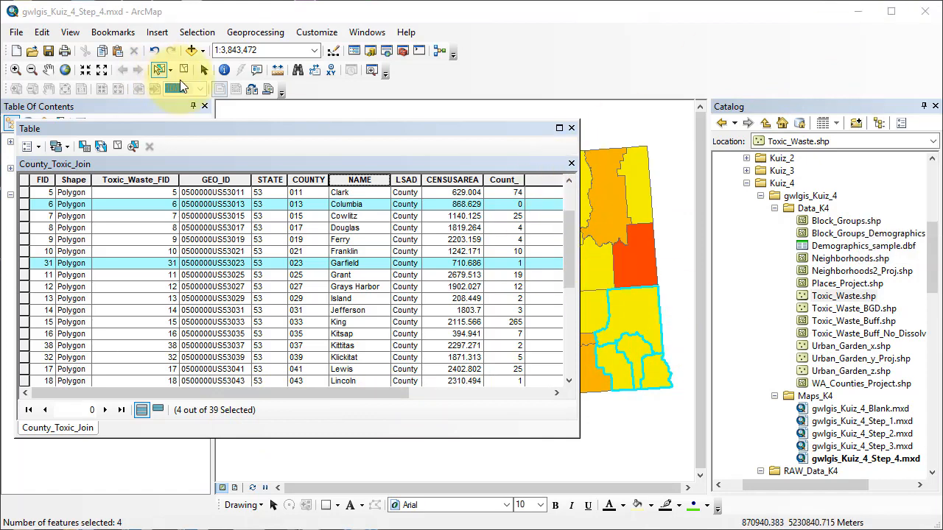
Start a Select by Attributes query on the County_Toxic_Join table with the clause "NAME" =
left_click(39, 148)
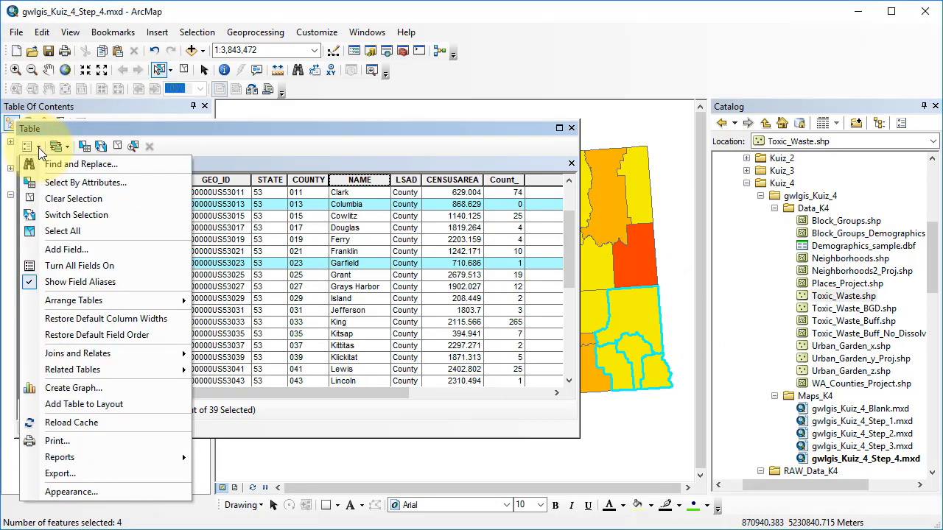
left_click(70, 183)
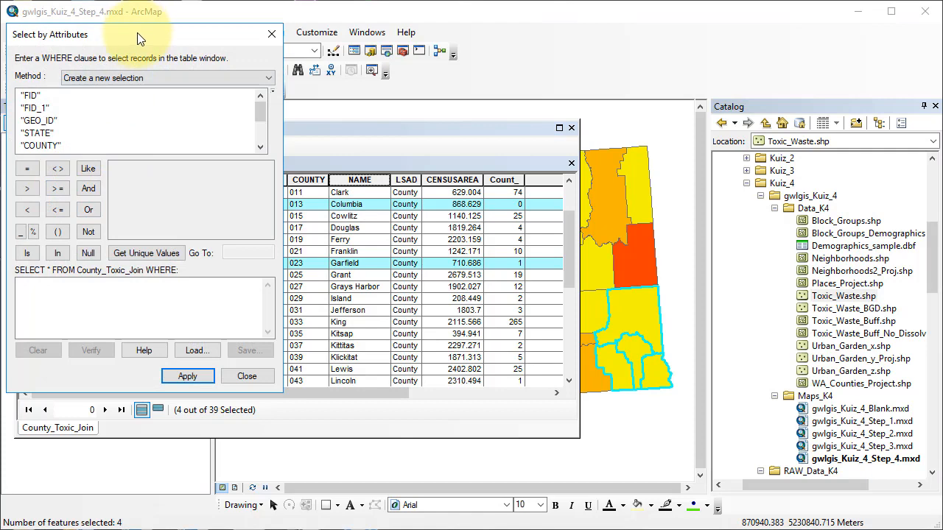
left_click_drag(137, 33, 395, 87)
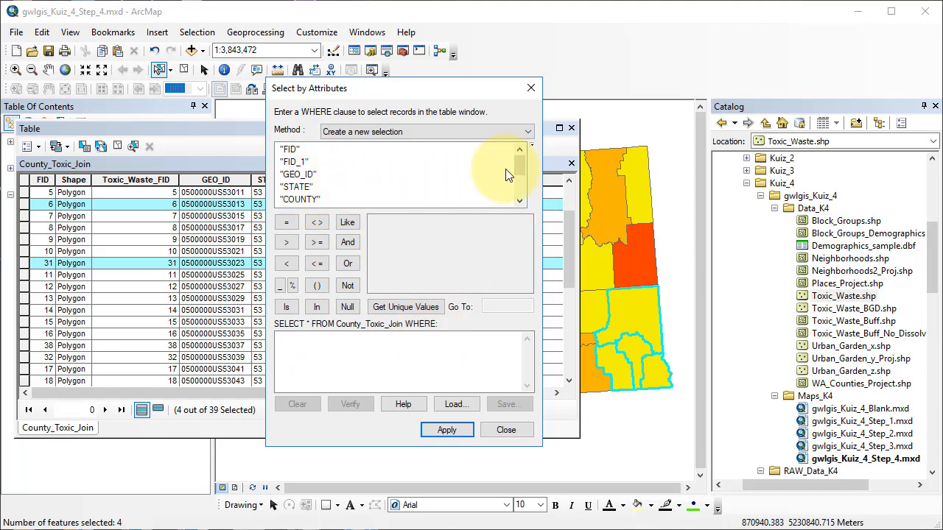
mouse_move(518, 164)
left_mouse_down()
mouse_move(518, 184)
mouse_move(529, 156)
left_mouse_up()
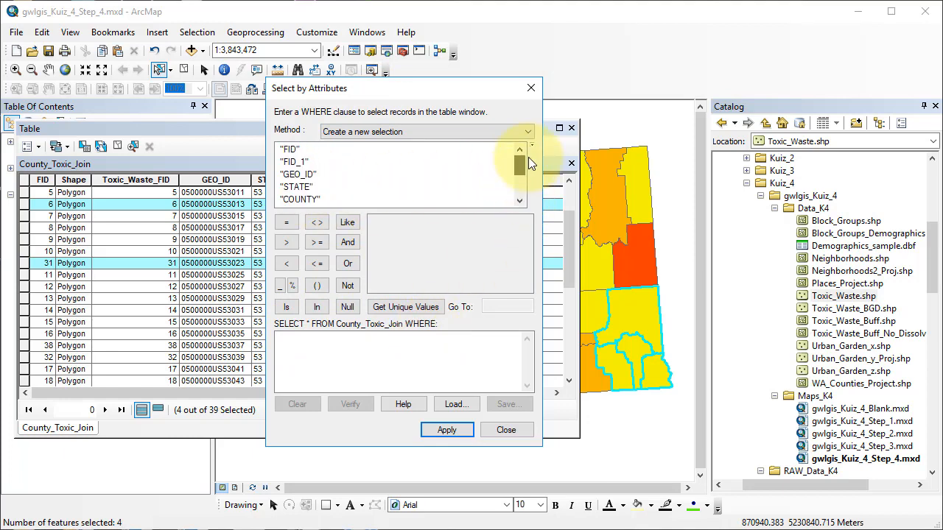
left_click_drag(475, 97, 447, 106)
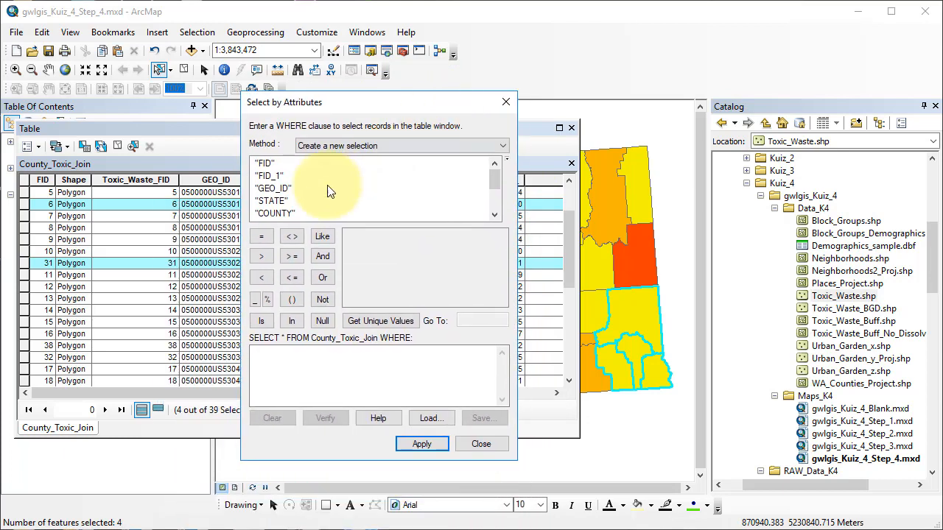
left_click_drag(495, 183, 494, 187)
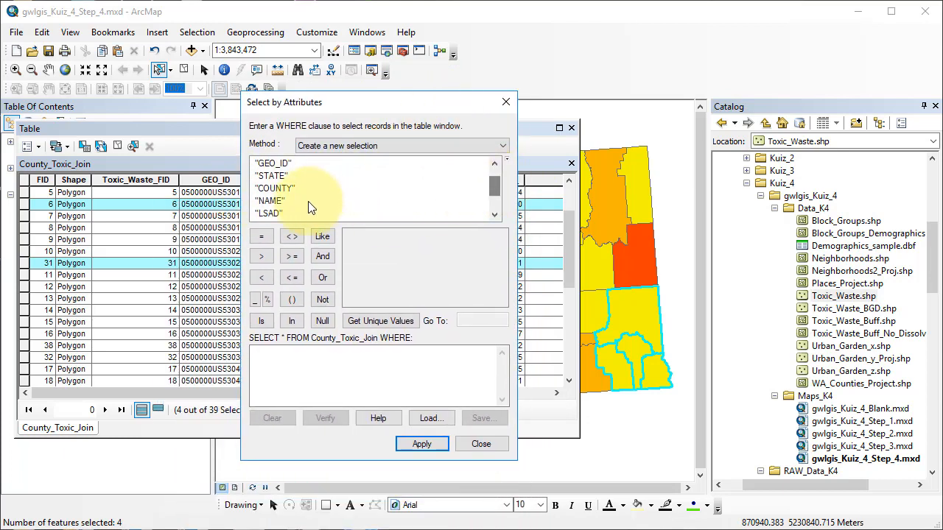
double_click(267, 200)
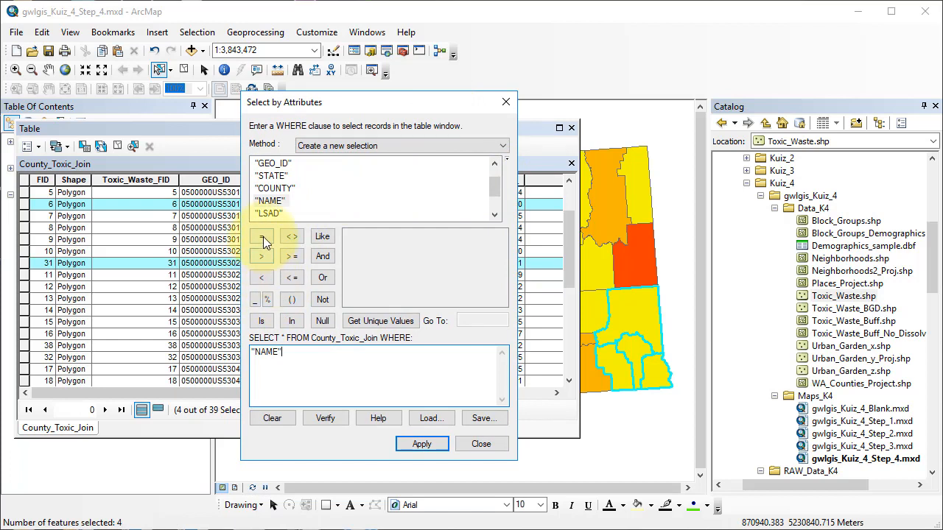
left_click(261, 236)
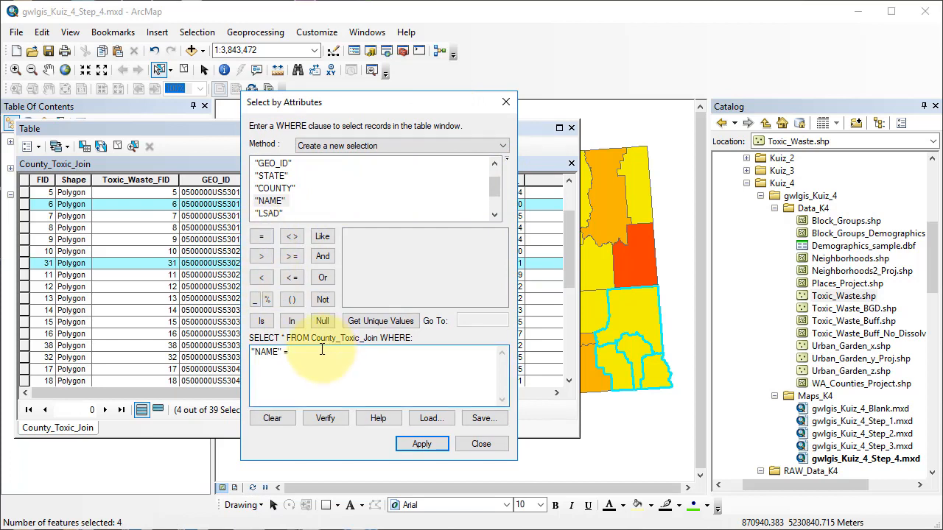
List the unique NAME values, complete the clause with 'Whitman', and close the query without applying it
left_click(384, 322)
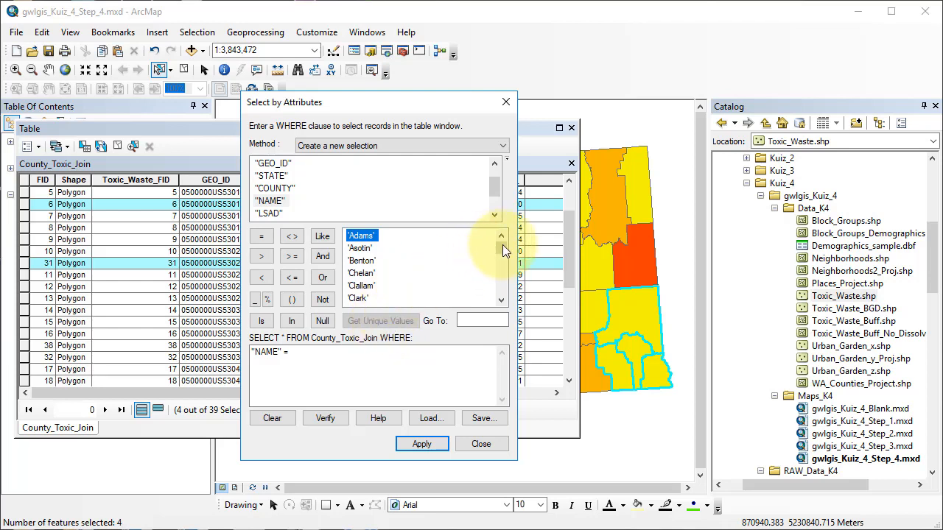
left_click_drag(502, 244, 412, 298)
left_click(366, 287)
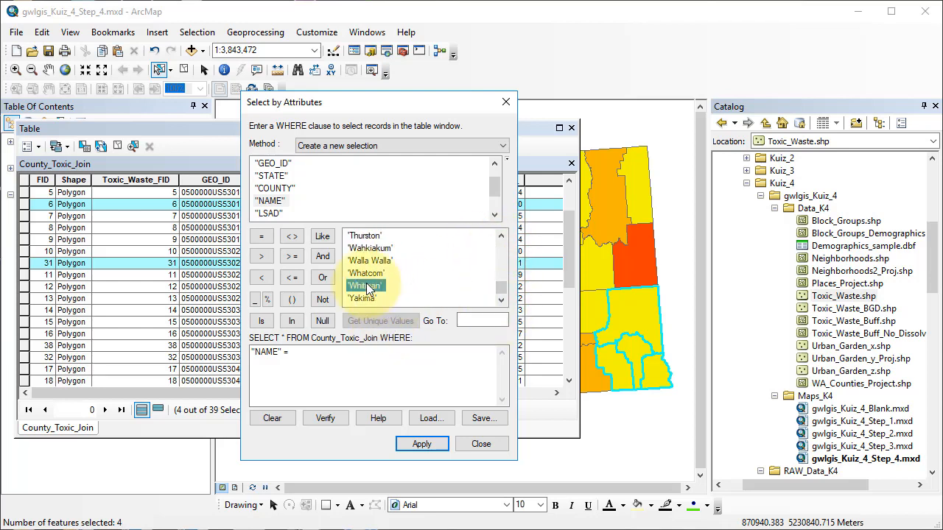
double_click(366, 285)
left_click(368, 357)
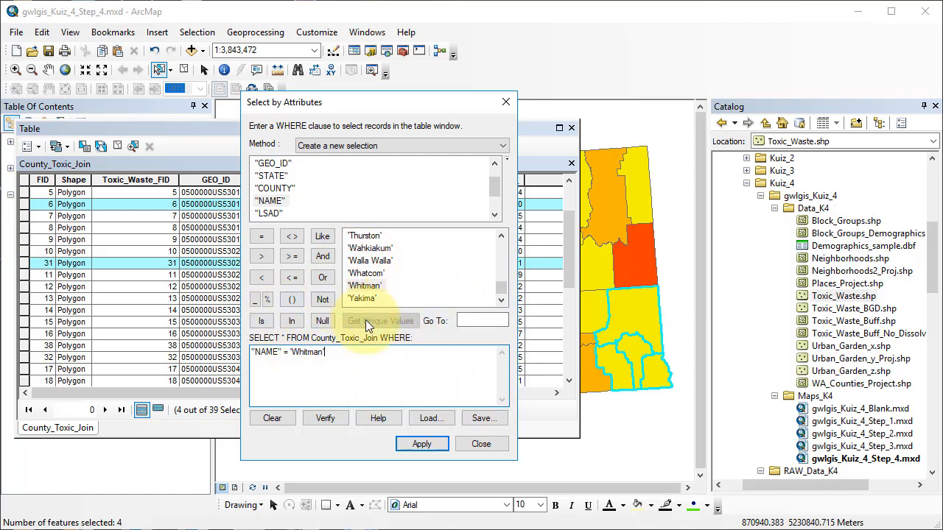
left_click(481, 444)
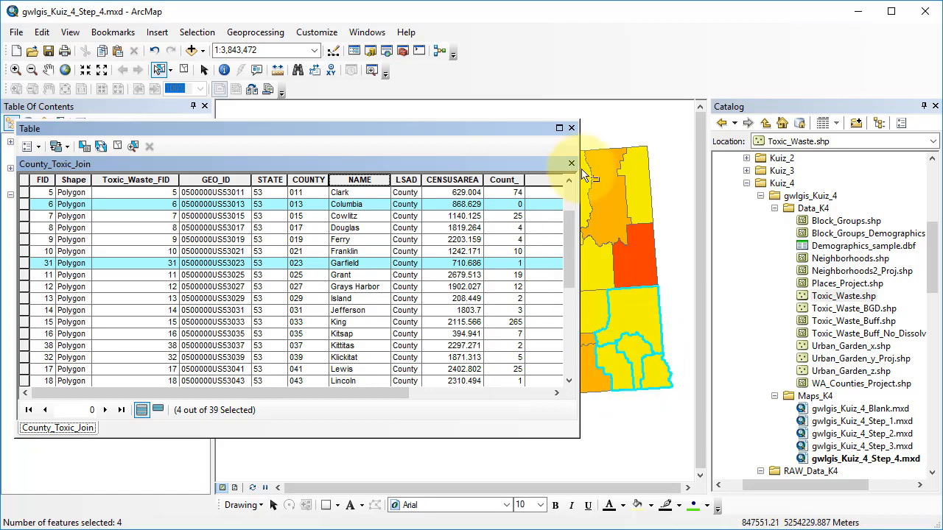
Look up the table export option for County_Toxic_Join without exporting, and close the attribute table
left_click(37, 145)
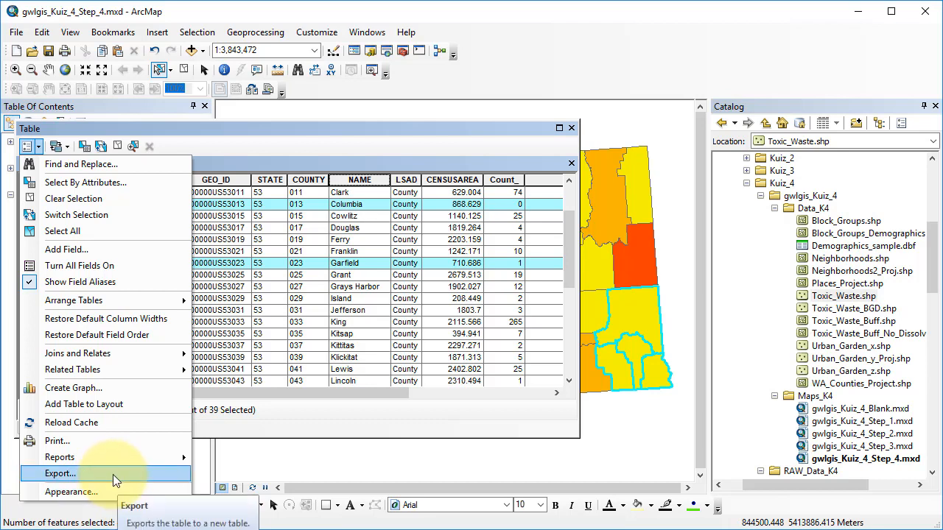
left_click(369, 129)
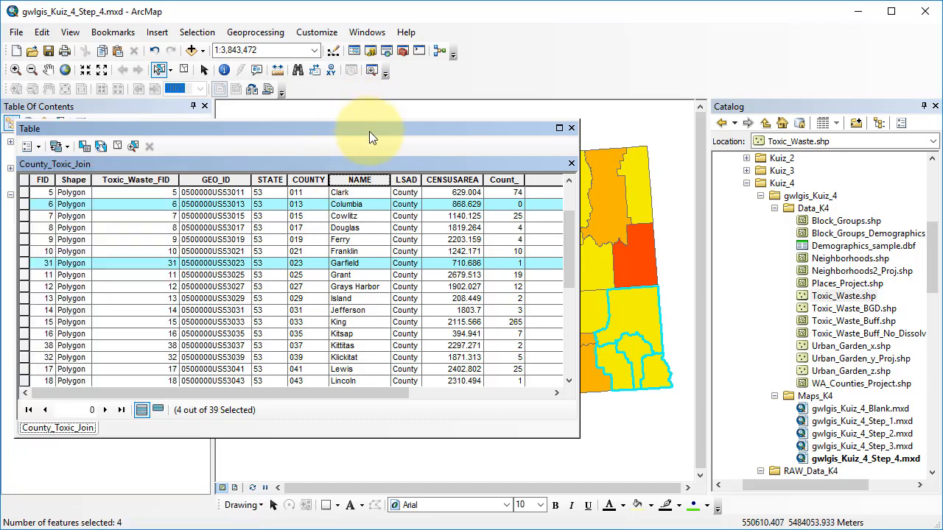
left_click_drag(369, 132, 403, 87)
left_click(63, 103)
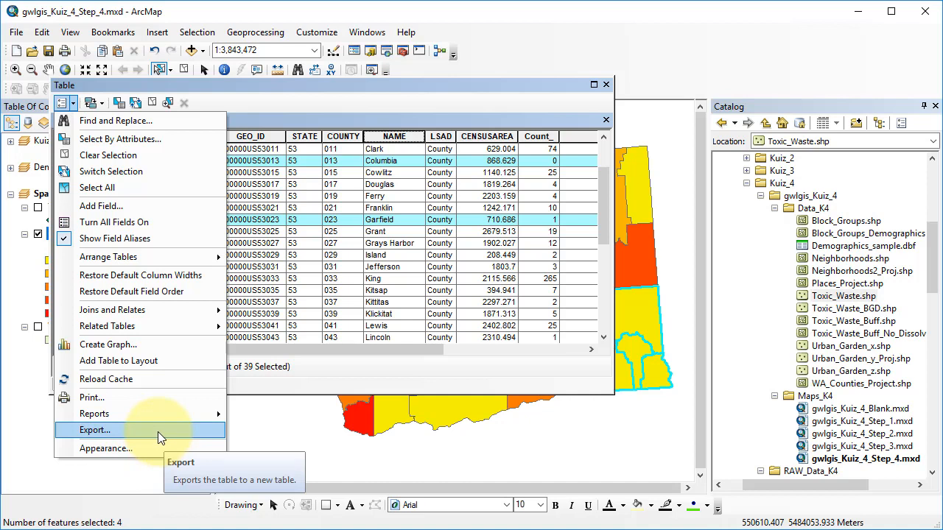
left_click(605, 85)
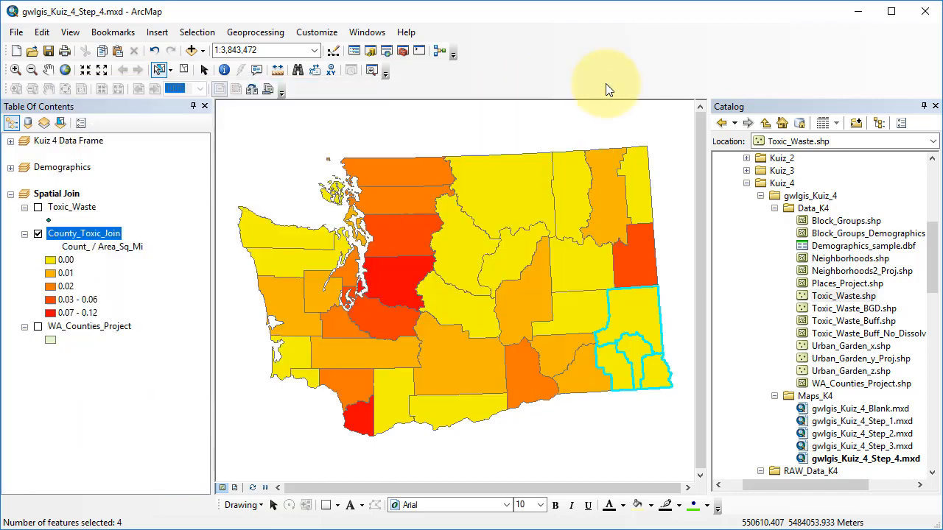
Export the selected County_Toxic_Join features as shapefile SE_Counties.shp in Data_K4 without adding it to the map, and clear the selection
right_click(98, 237)
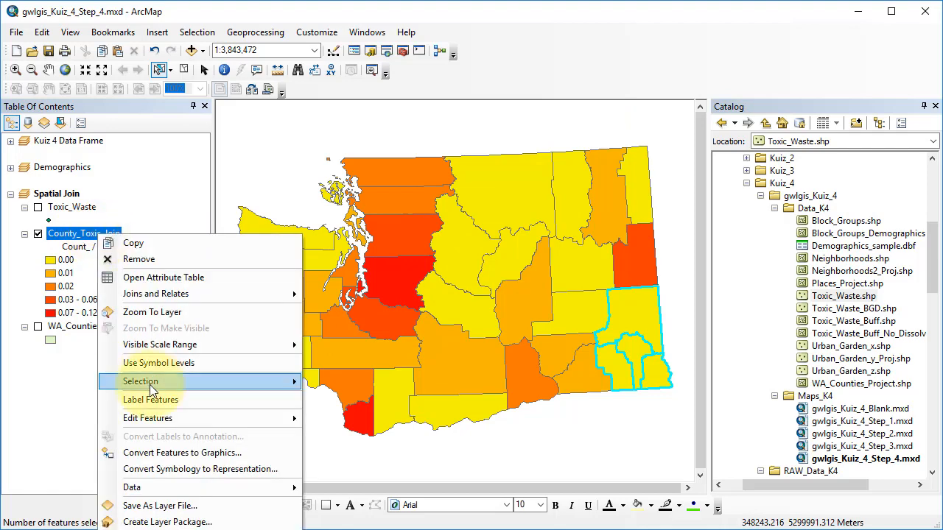
mouse_move(169, 489)
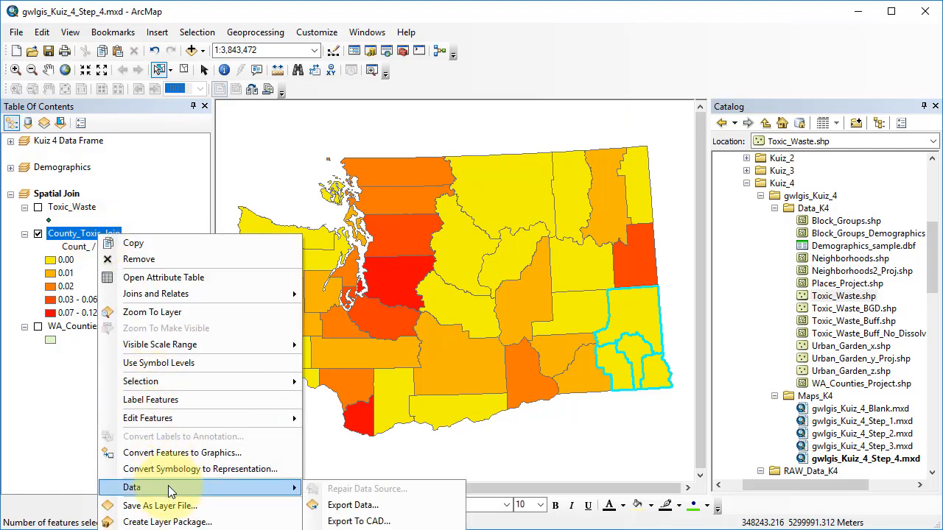
left_click(352, 506)
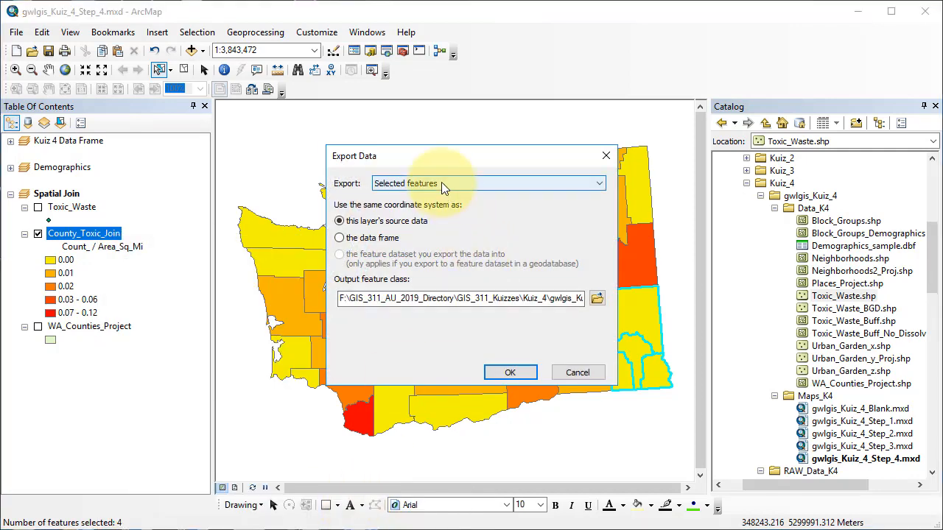
left_click(597, 297)
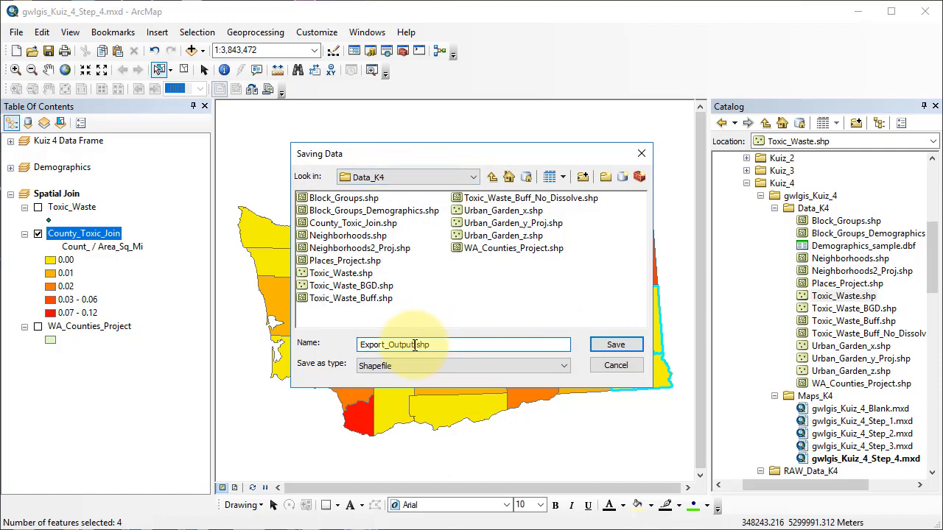
left_click_drag(414, 345, 319, 345)
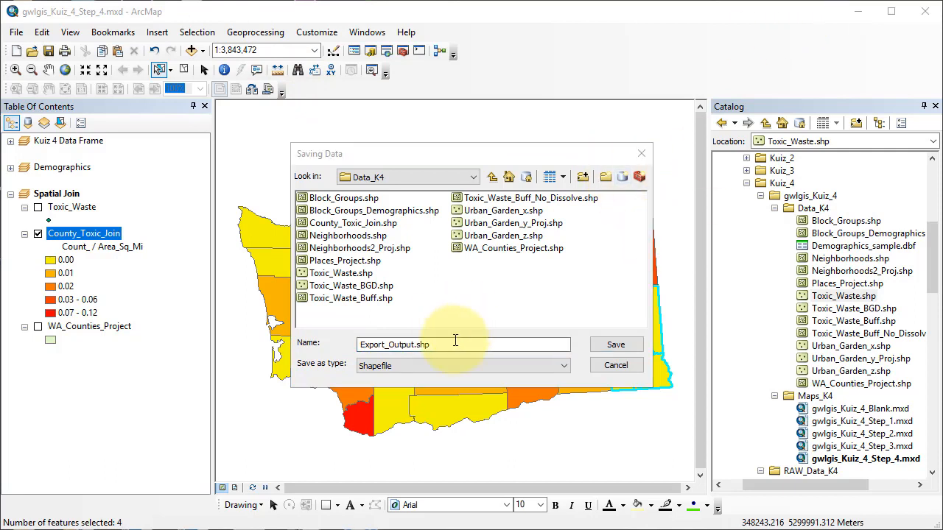
left_click(420, 345)
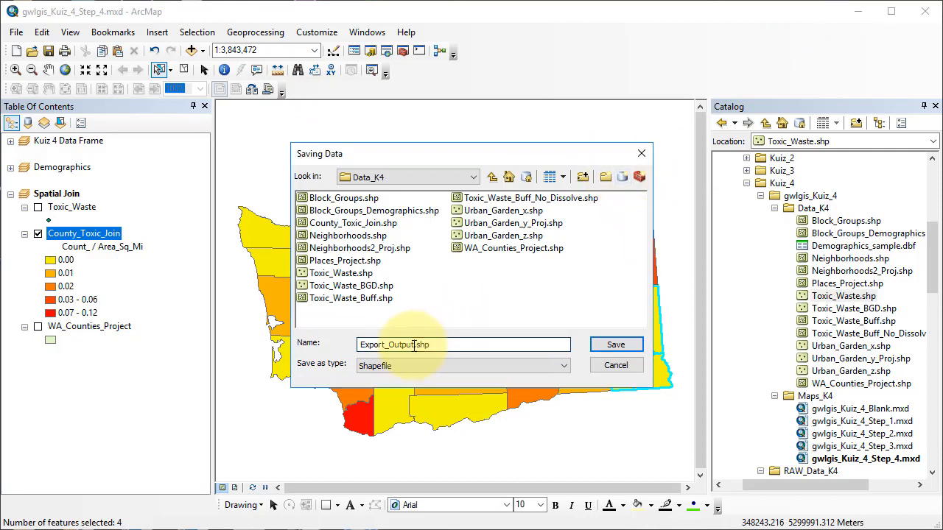
left_click_drag(414, 344, 289, 337)
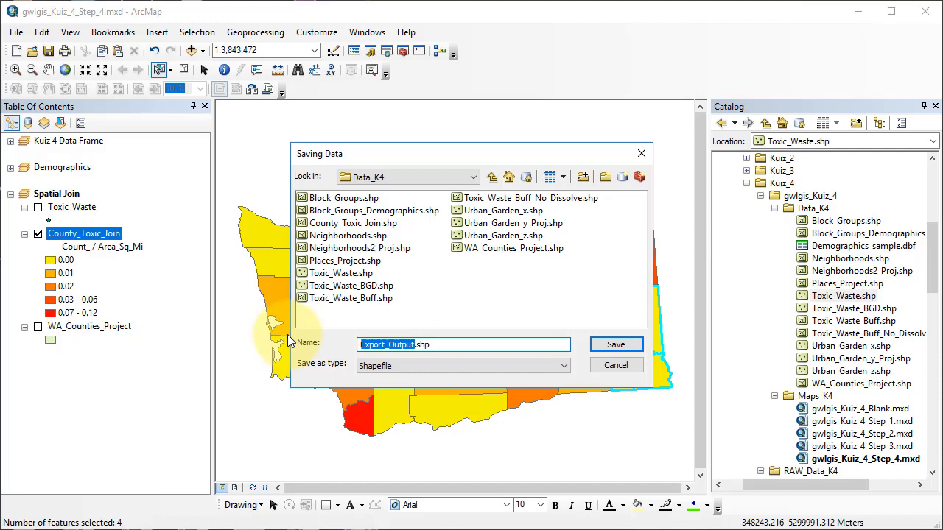
type("SE_Counties")
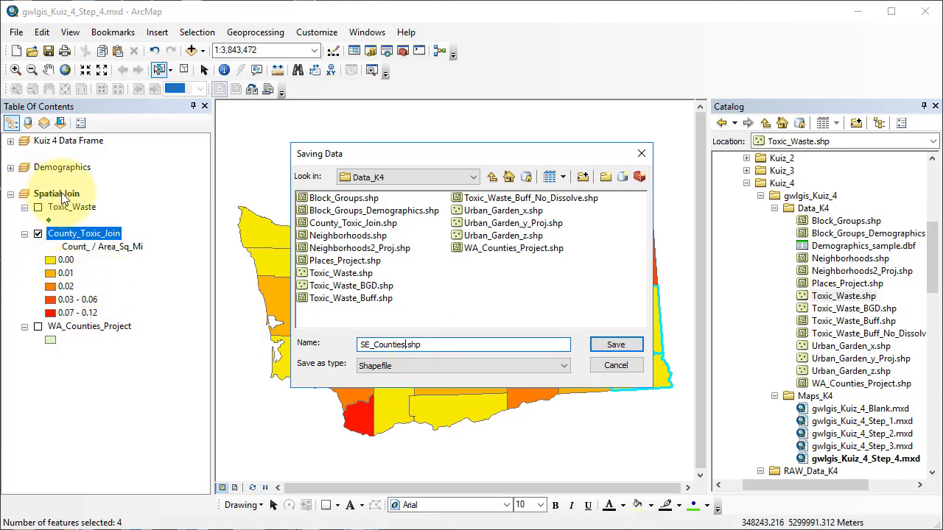
left_click(624, 342)
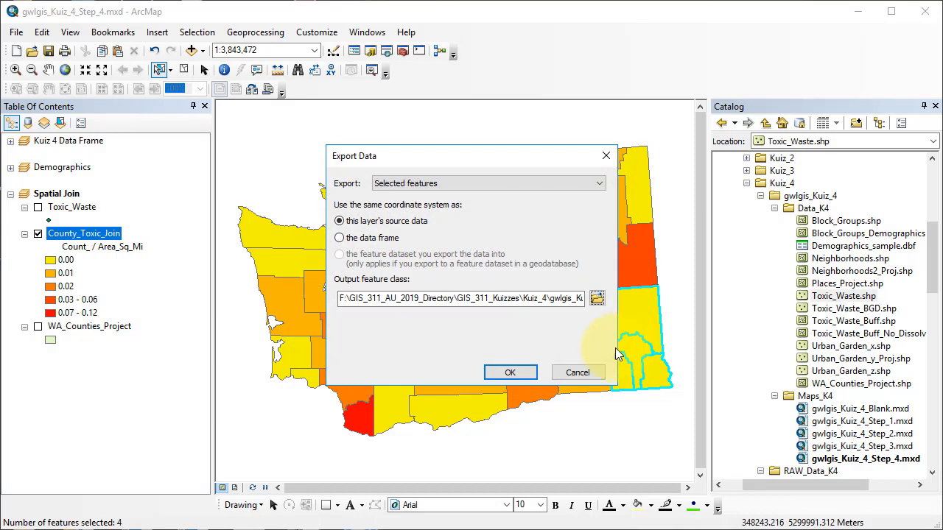
left_click(510, 373)
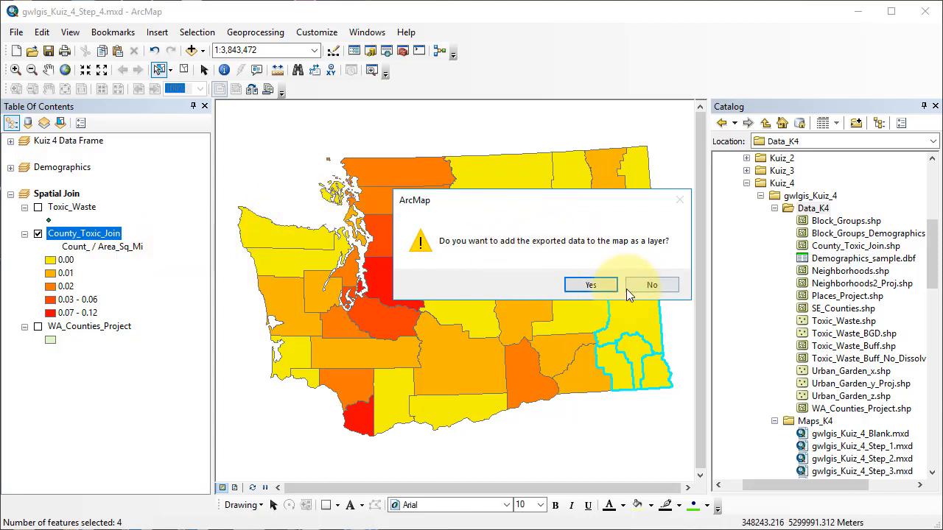
left_click(653, 286)
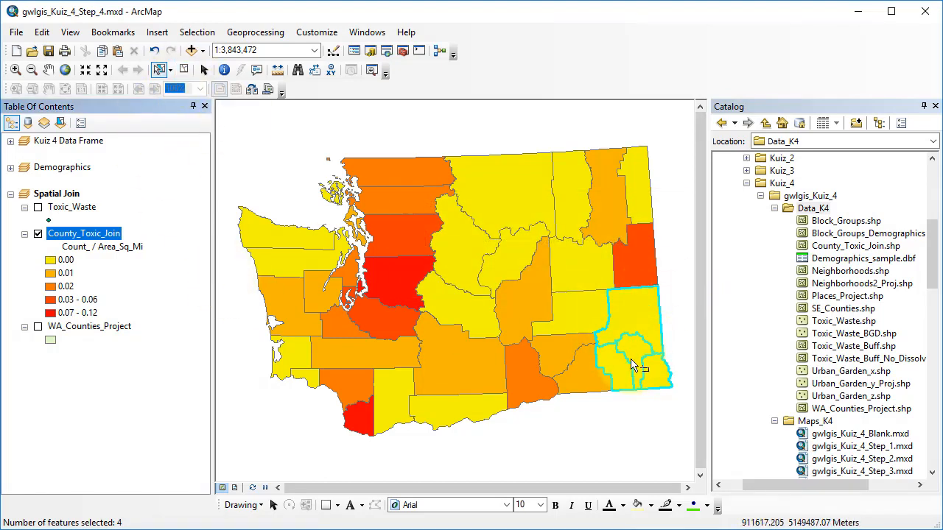
left_click(184, 71)
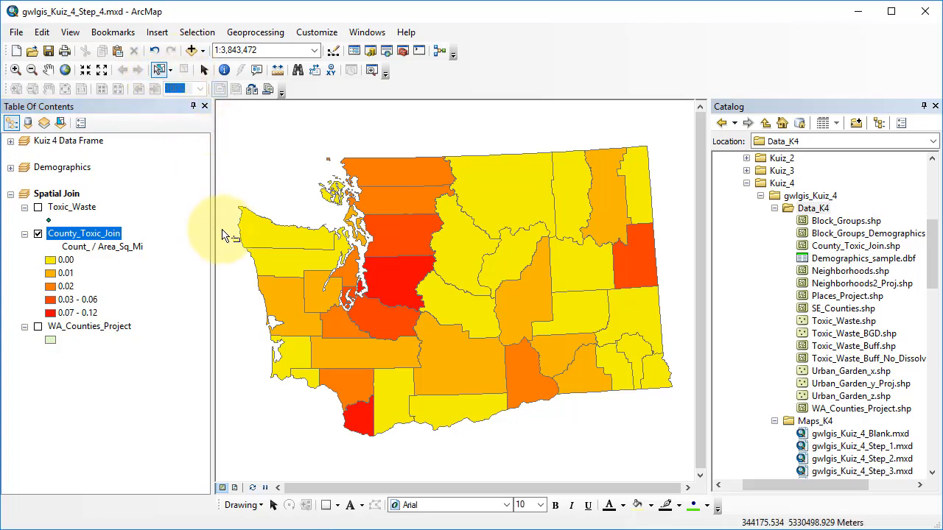
Collapse the Spatial Join frame, insert a new data frame named South East WA and add SE_Counties.shp to it
left_click(11, 195)
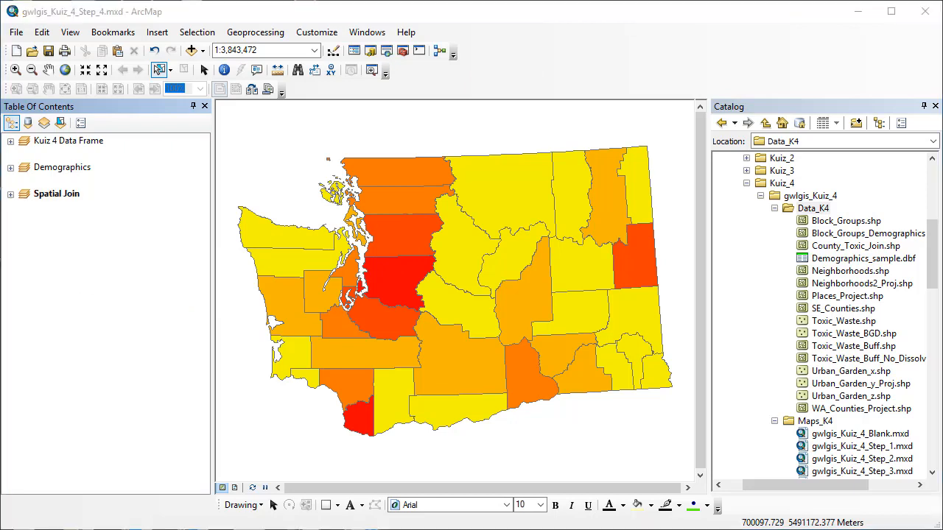
left_click(155, 31)
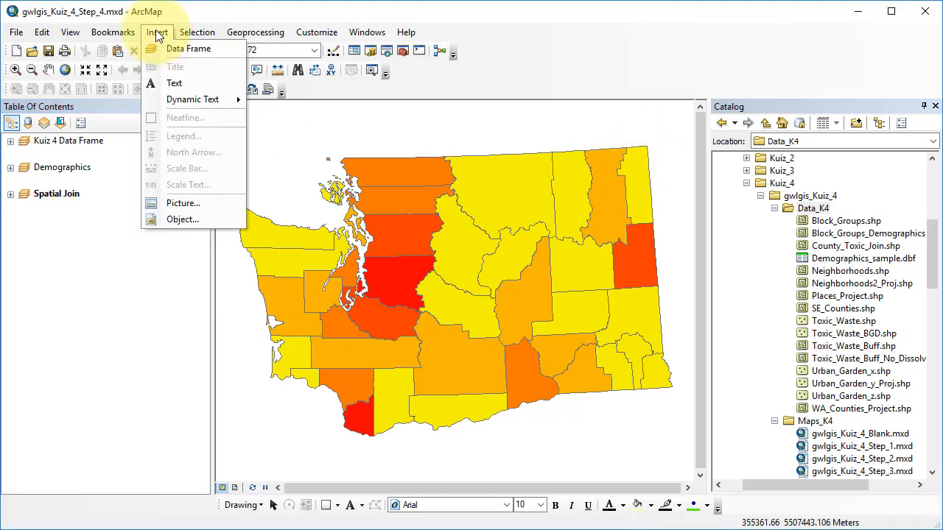
left_click(177, 50)
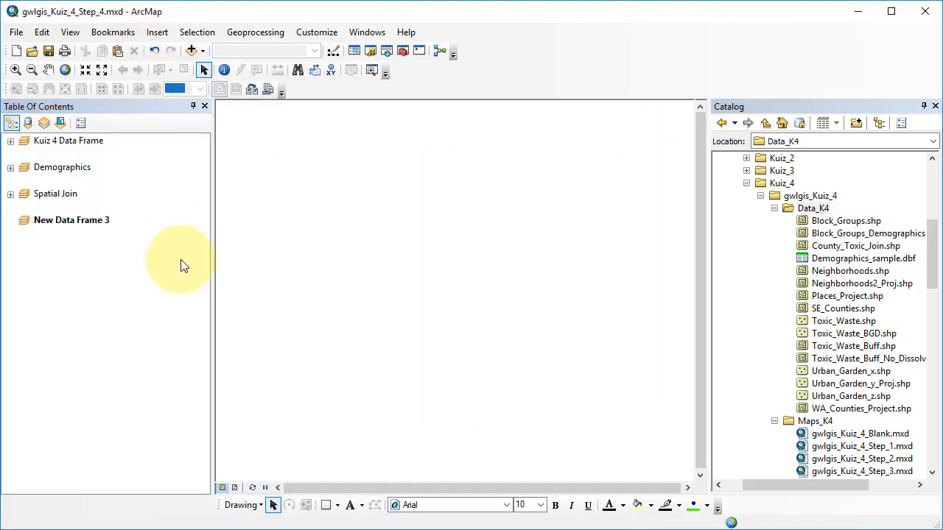
left_click(73, 220)
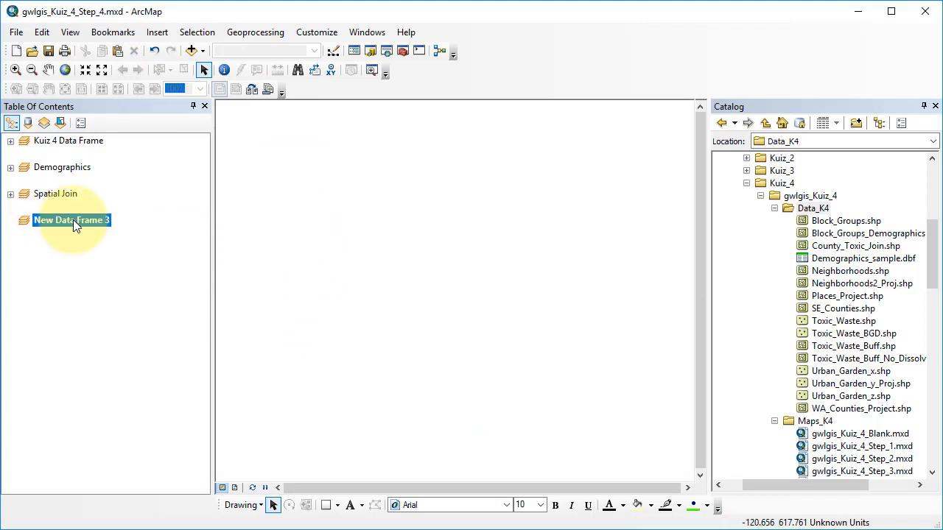
type("S")
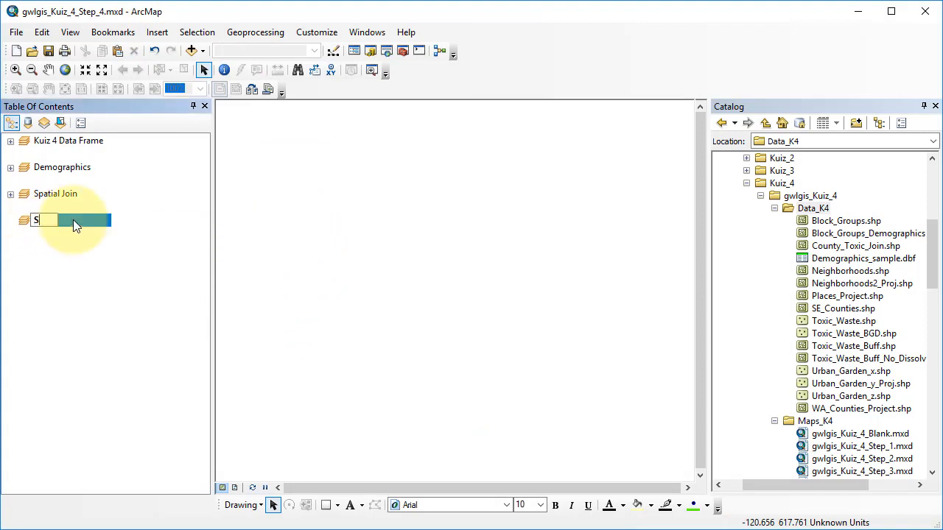
type("outh East WA")
key("Return")
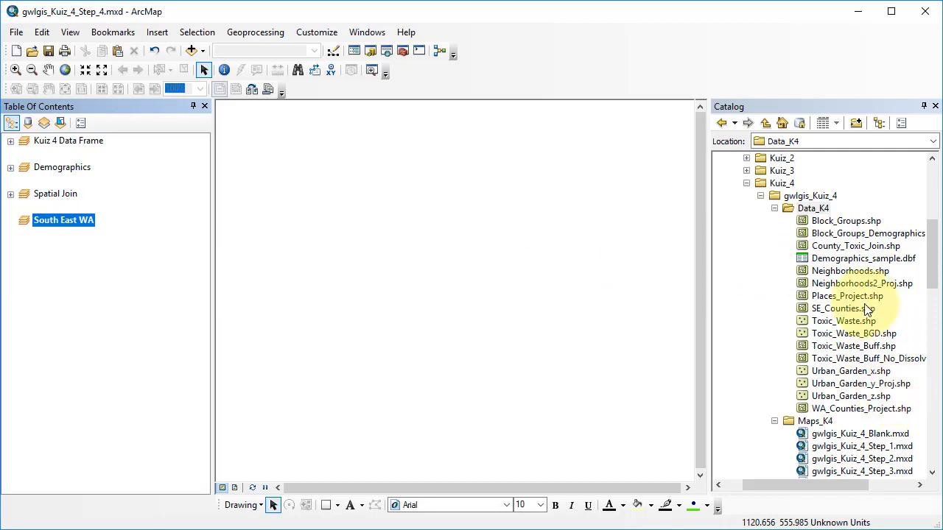
left_click_drag(846, 309, 417, 307)
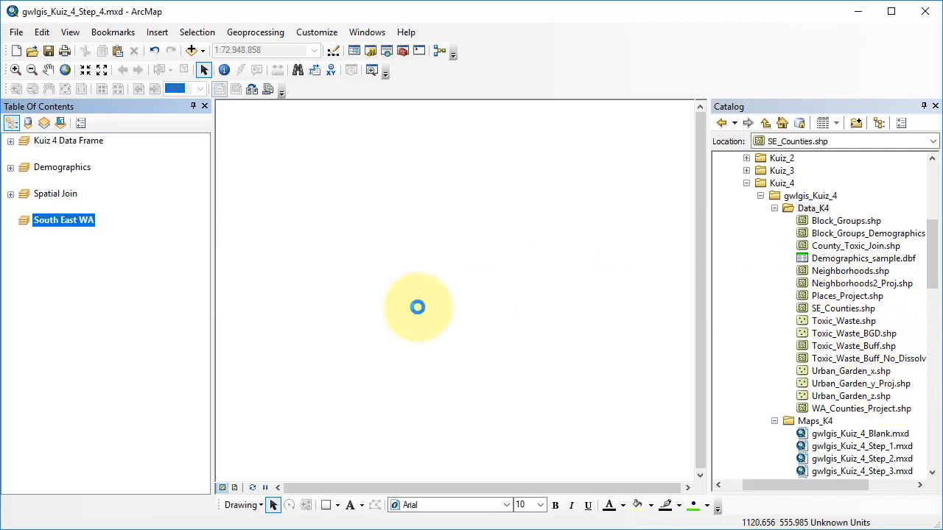
Clear the coordinate system of the South East WA data frame and add Toxic_Waste.shp to it
right_click(81, 223)
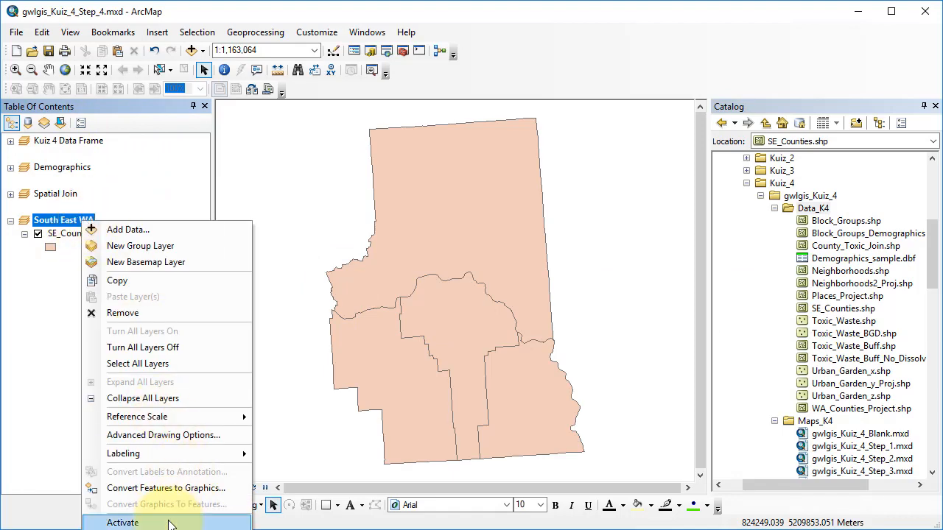
left_click(165, 524)
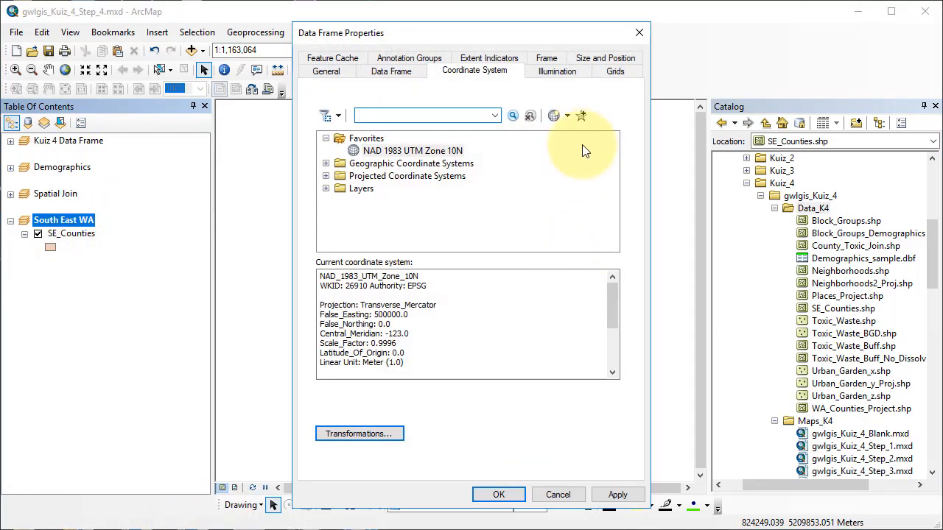
left_click(568, 116)
left_click(581, 173)
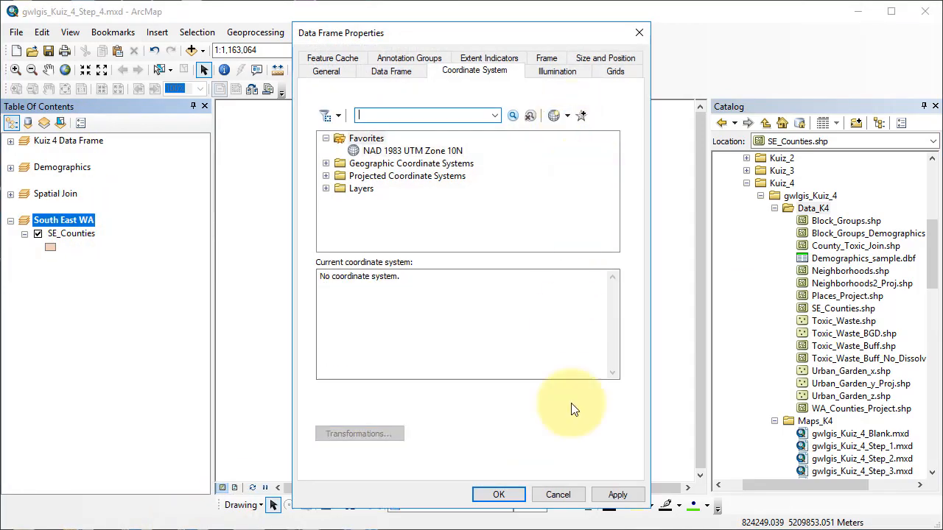
left_click(617, 495)
left_click(499, 495)
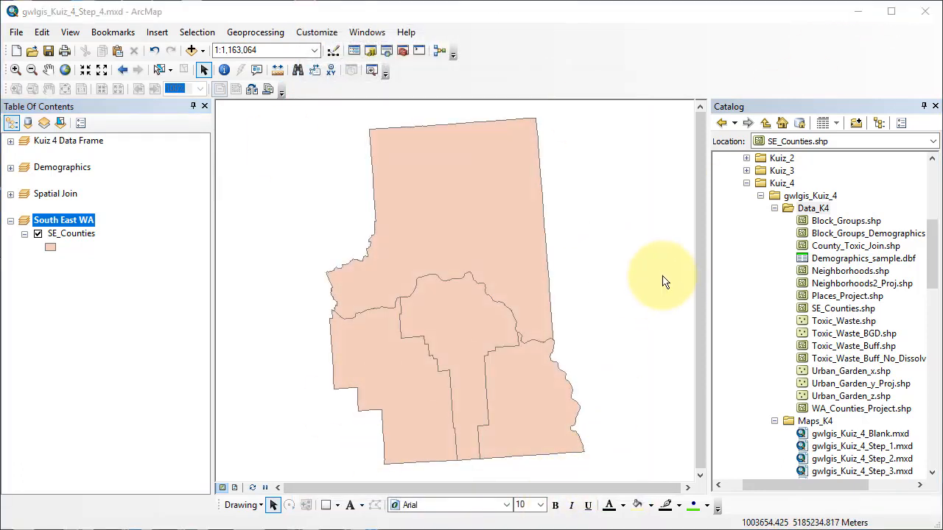
left_click(852, 324)
left_click_drag(853, 325, 497, 323)
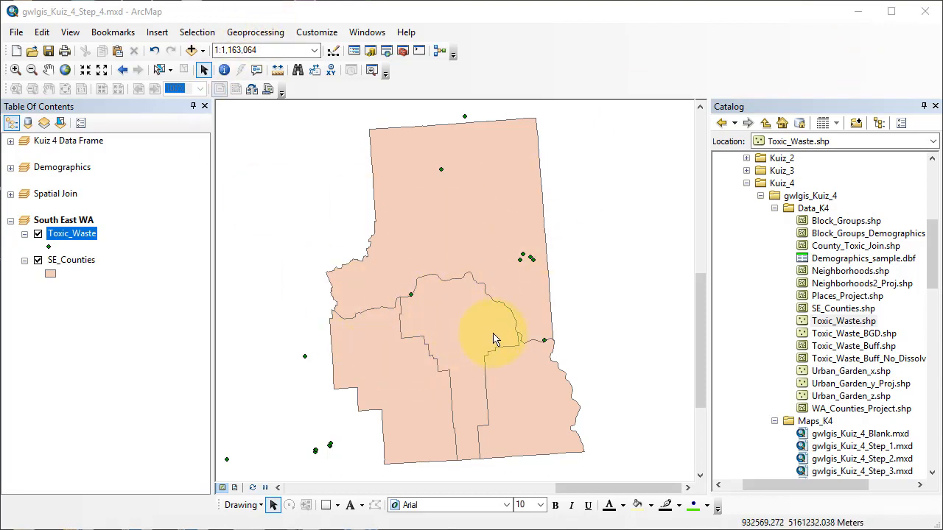
Set up a Clip operation with Toxic_Waste as the input features and SE_Counties as the clip features
left_click(254, 32)
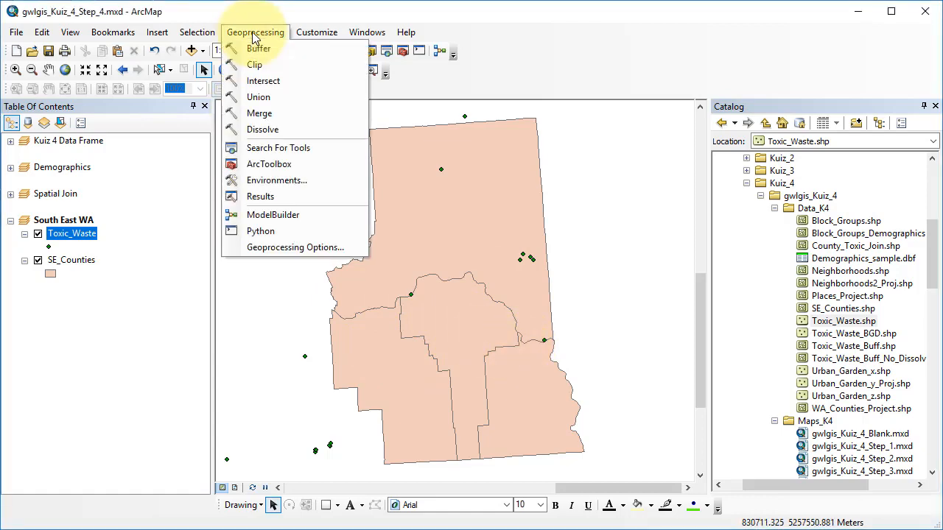
left_click(255, 65)
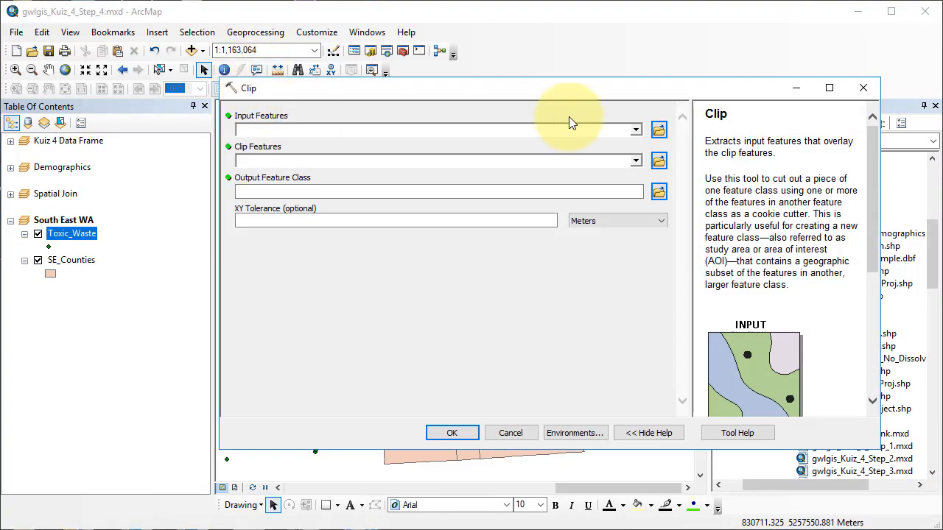
left_click(636, 130)
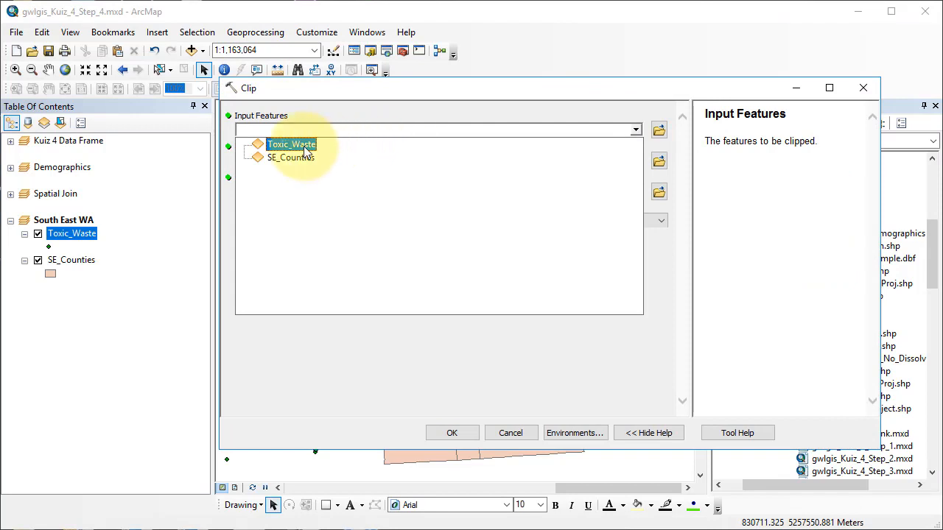
left_click(304, 146)
left_click(636, 161)
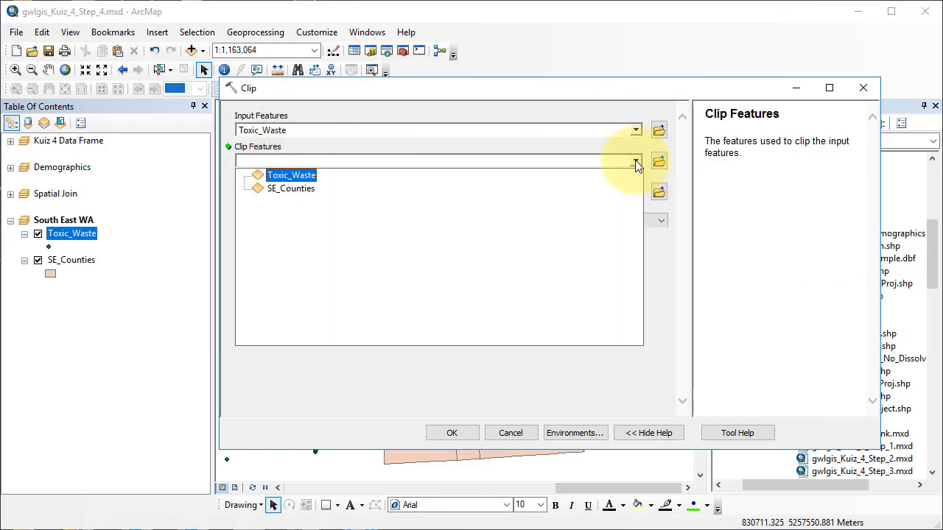
left_click(291, 190)
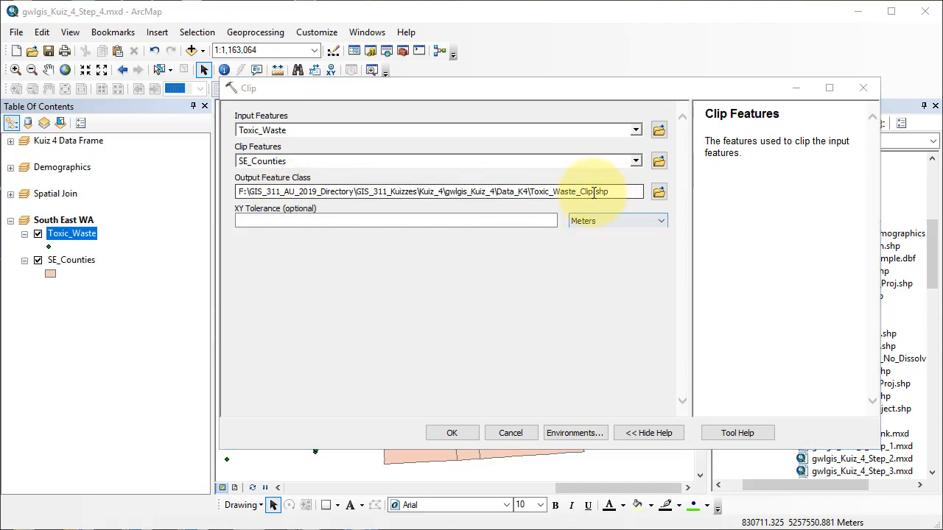
Name the clip output Toxic_Sites_SE.shp in Data_K4, run the Clip operation and dismiss its completion report
left_click(593, 191)
left_click_drag(593, 192, 556, 194)
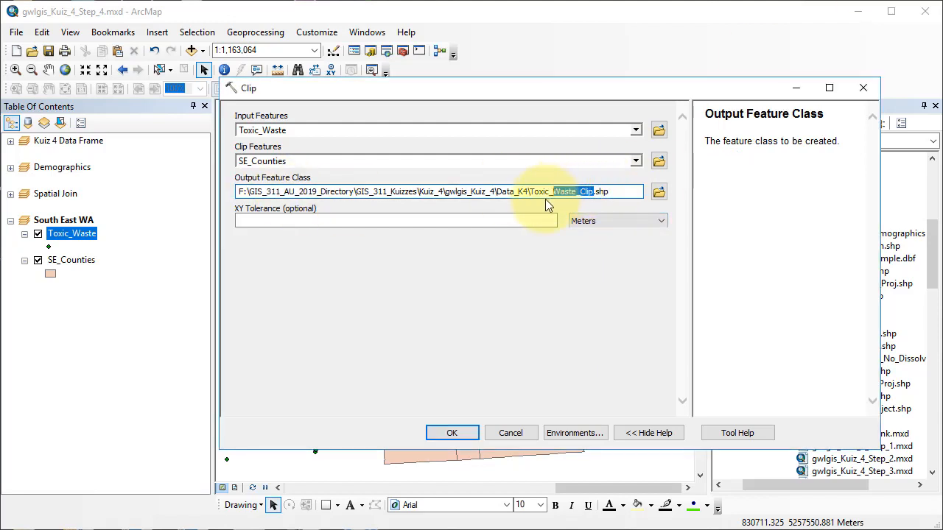
type("Sites")
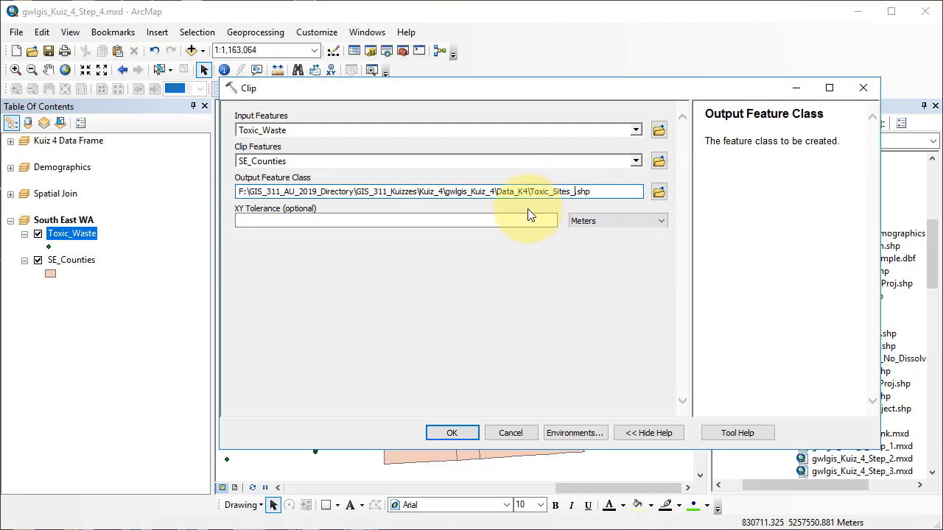
type("_SE")
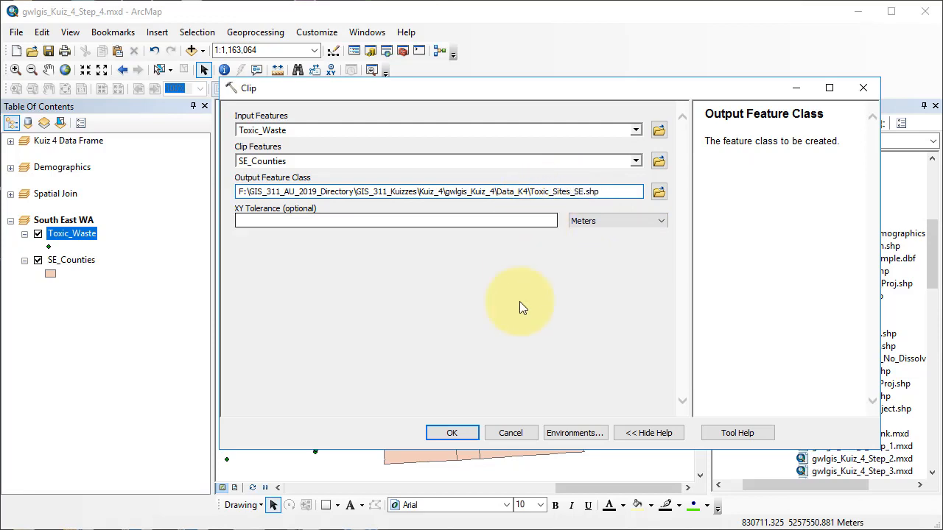
left_click(457, 433)
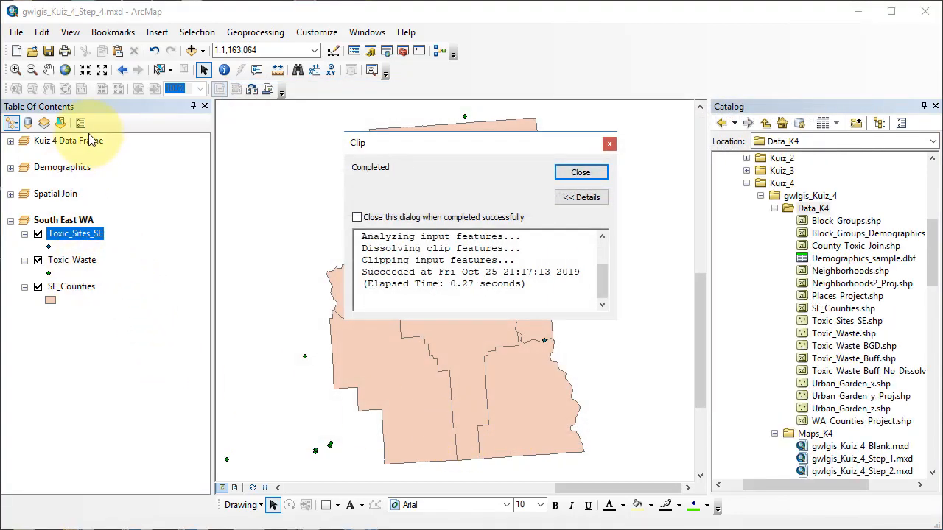
left_click(13, 124)
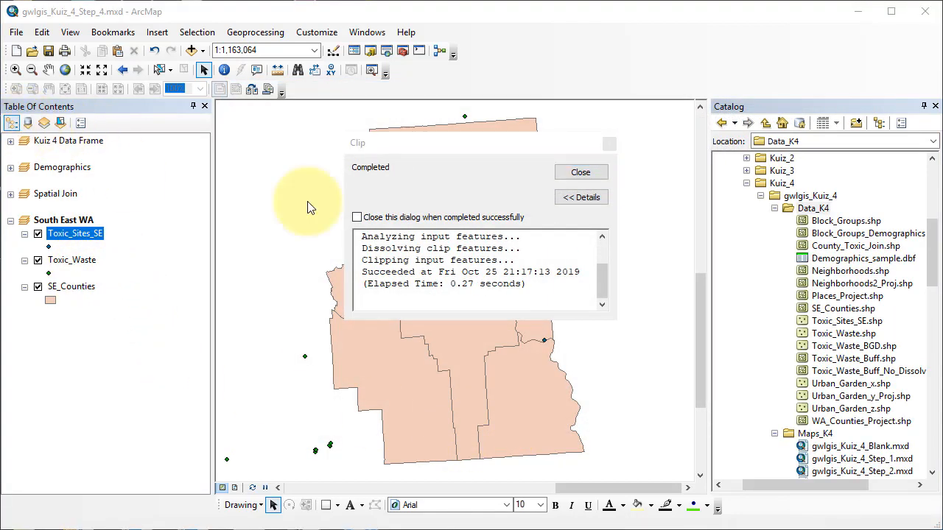
left_click(581, 171)
List the table of contents layers by source and collapse the Spatial Join data frame
left_click(28, 123)
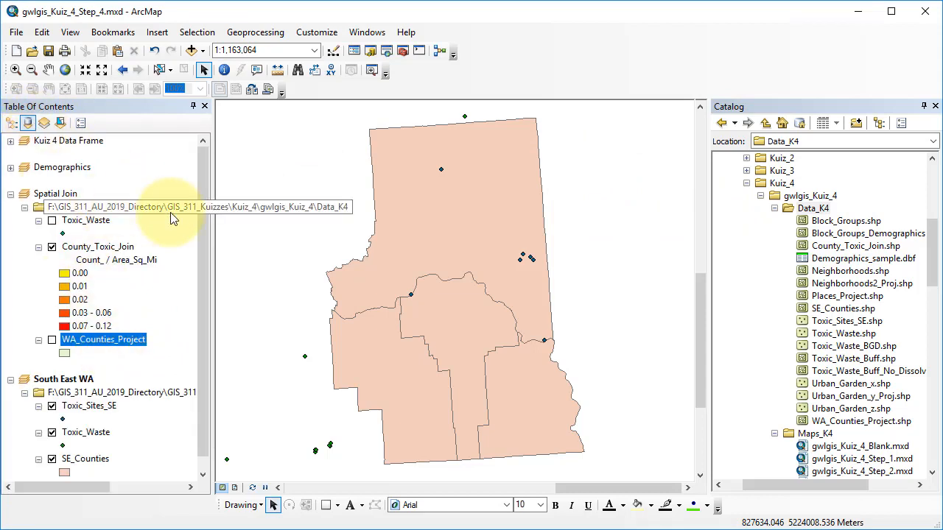
left_click(11, 195)
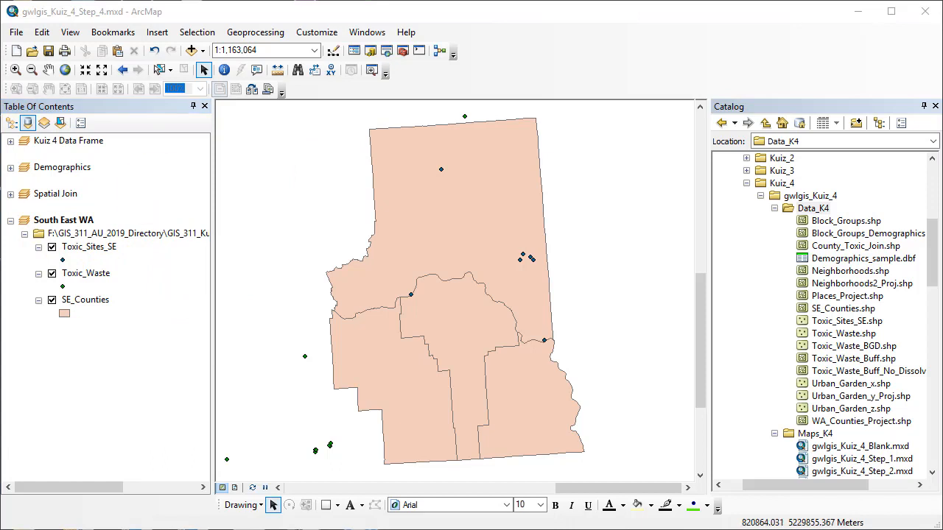
Remove the Toxic_Waste layer from the South East WA data frame and fit the map to its full extent
left_click(52, 274)
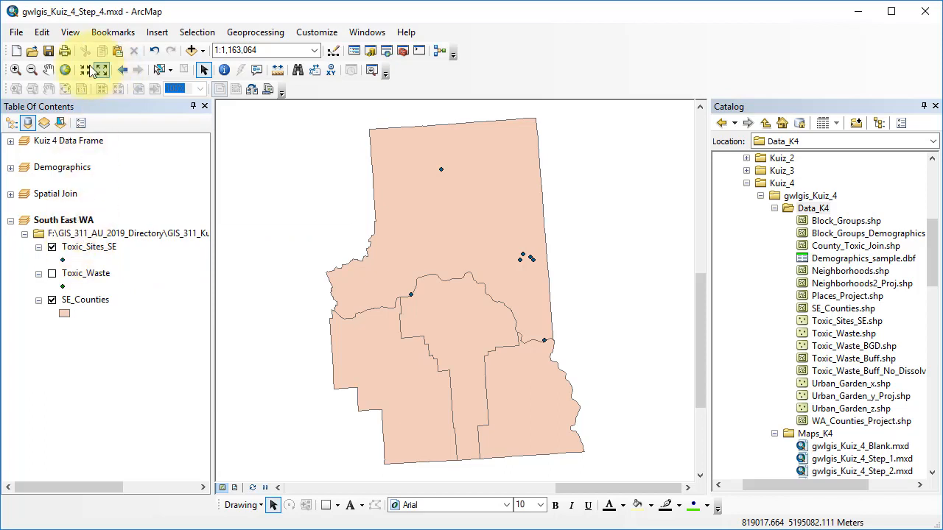
left_click(65, 70)
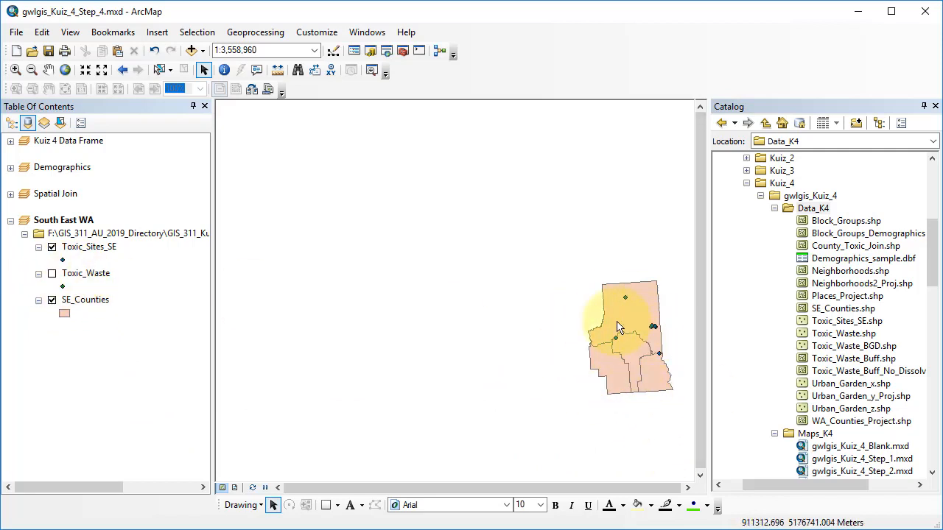
left_click(52, 273)
right_click(78, 273)
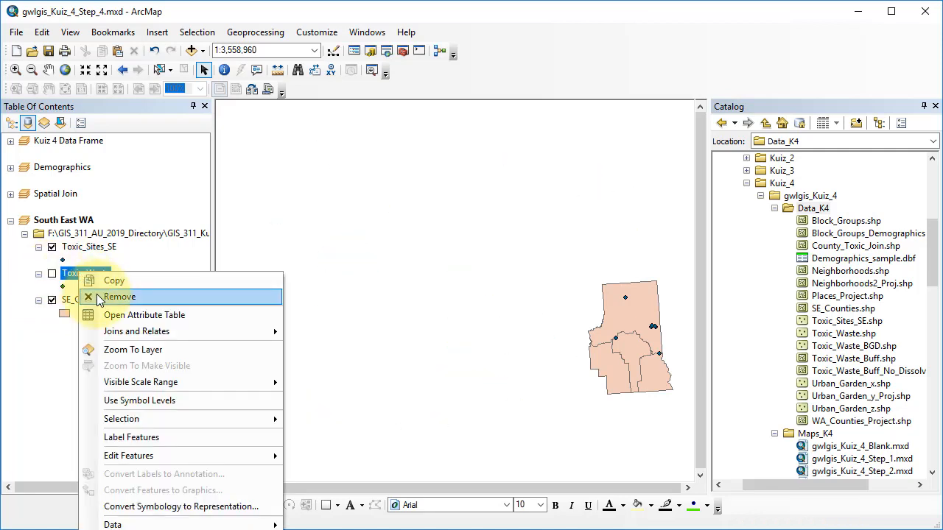
left_click(98, 297)
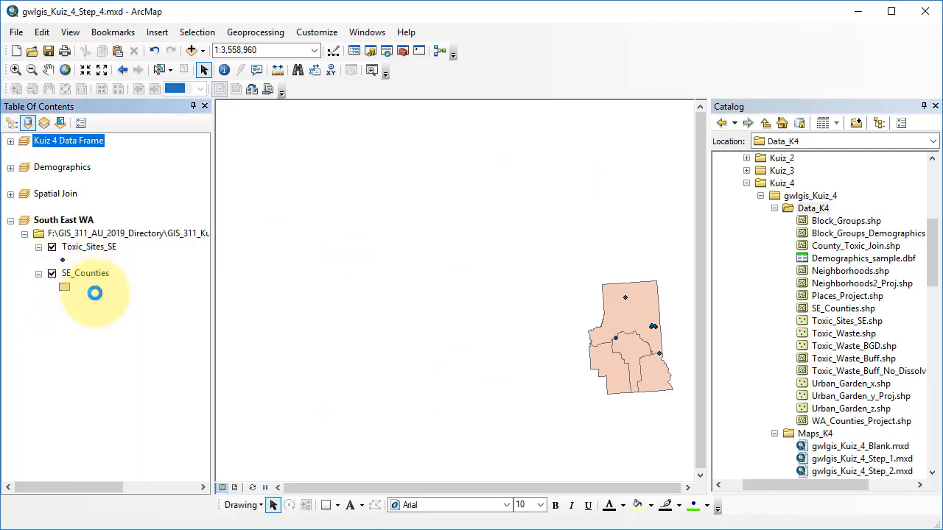
left_click(65, 72)
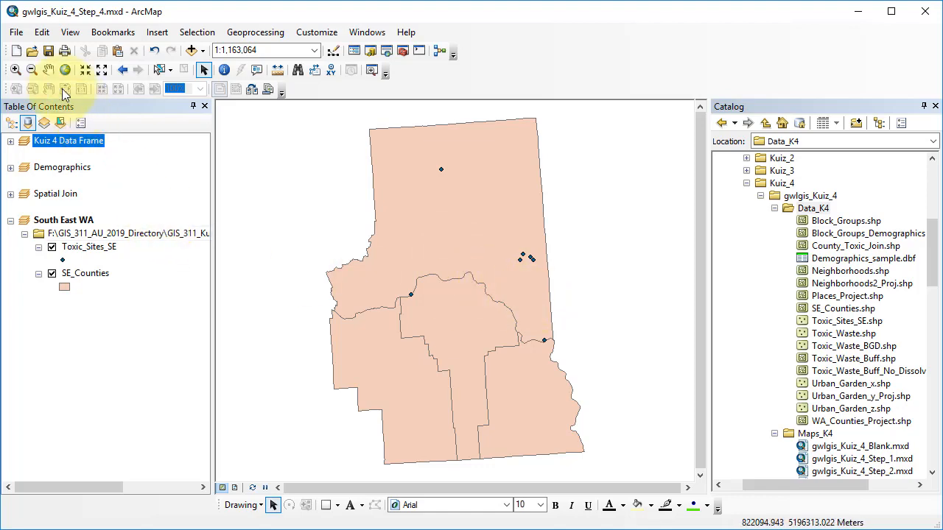
Save the map document under the new name gwlgis_Kuiz_4_Step_5.mxd in the Maps_K4 folder
left_click(16, 33)
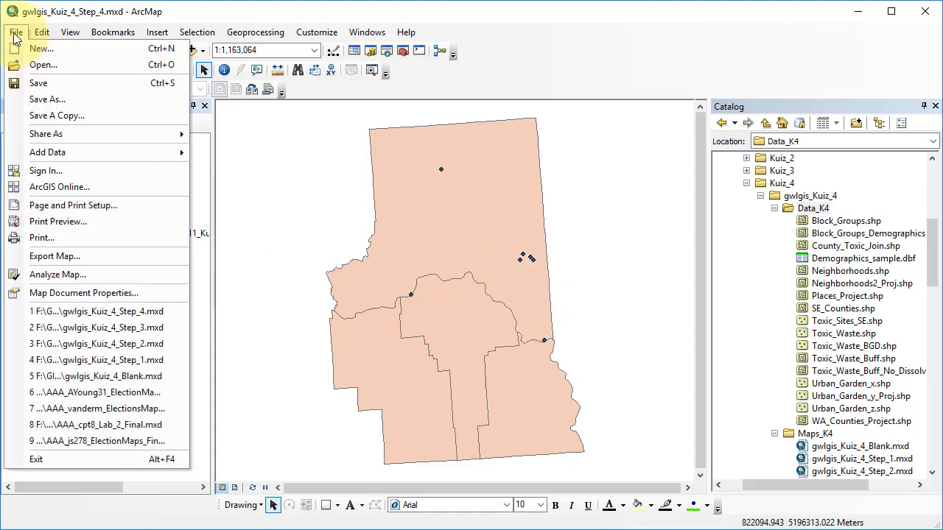
left_click(49, 100)
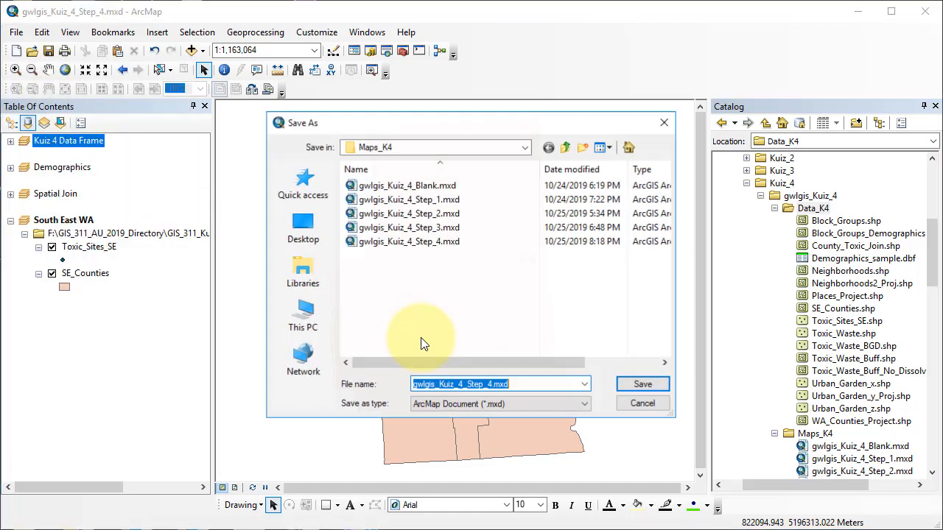
left_click(492, 384)
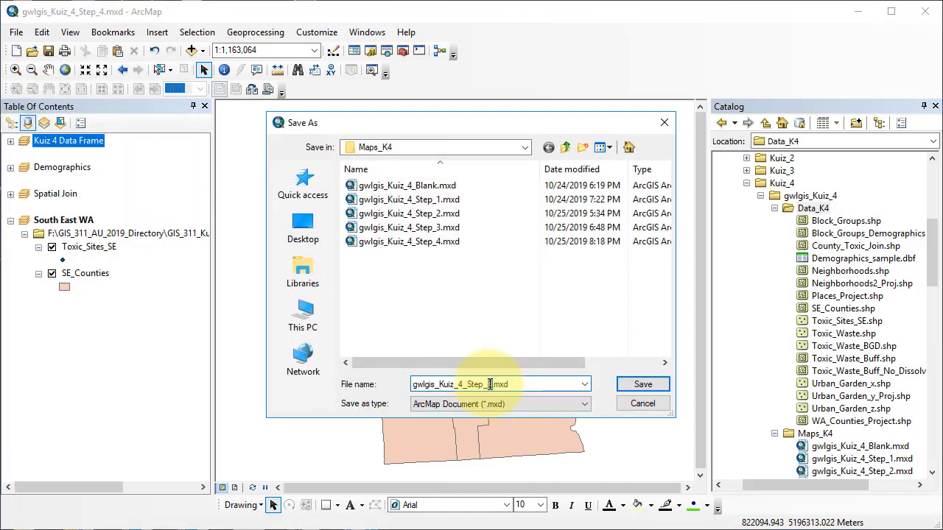
key("BackSpace")
type("5")
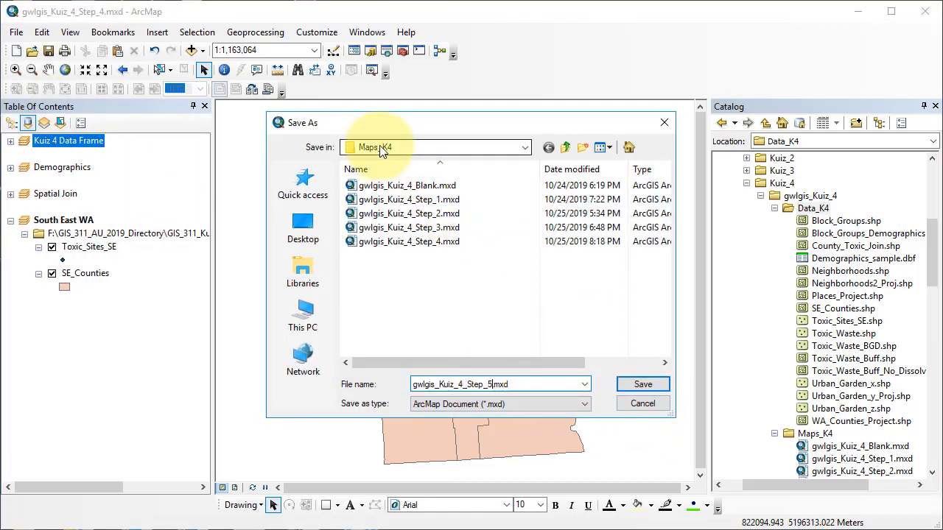
left_click(651, 383)
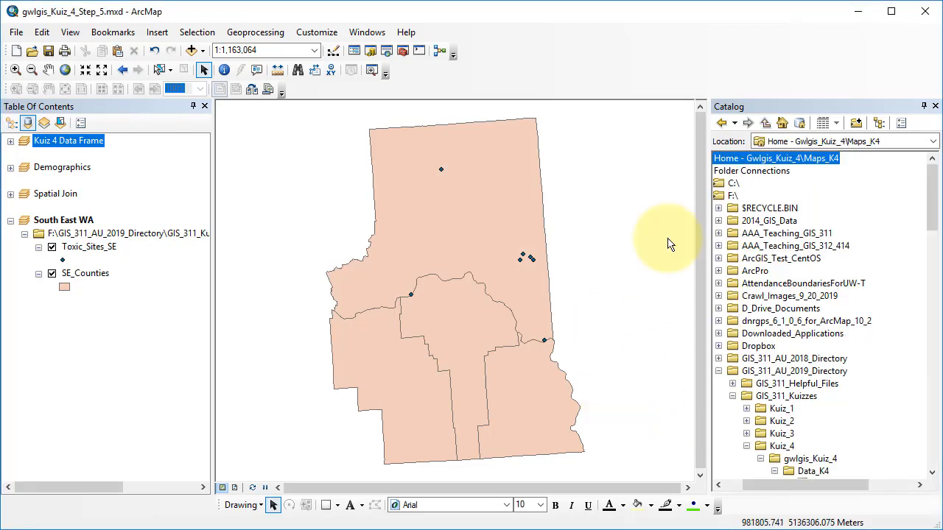